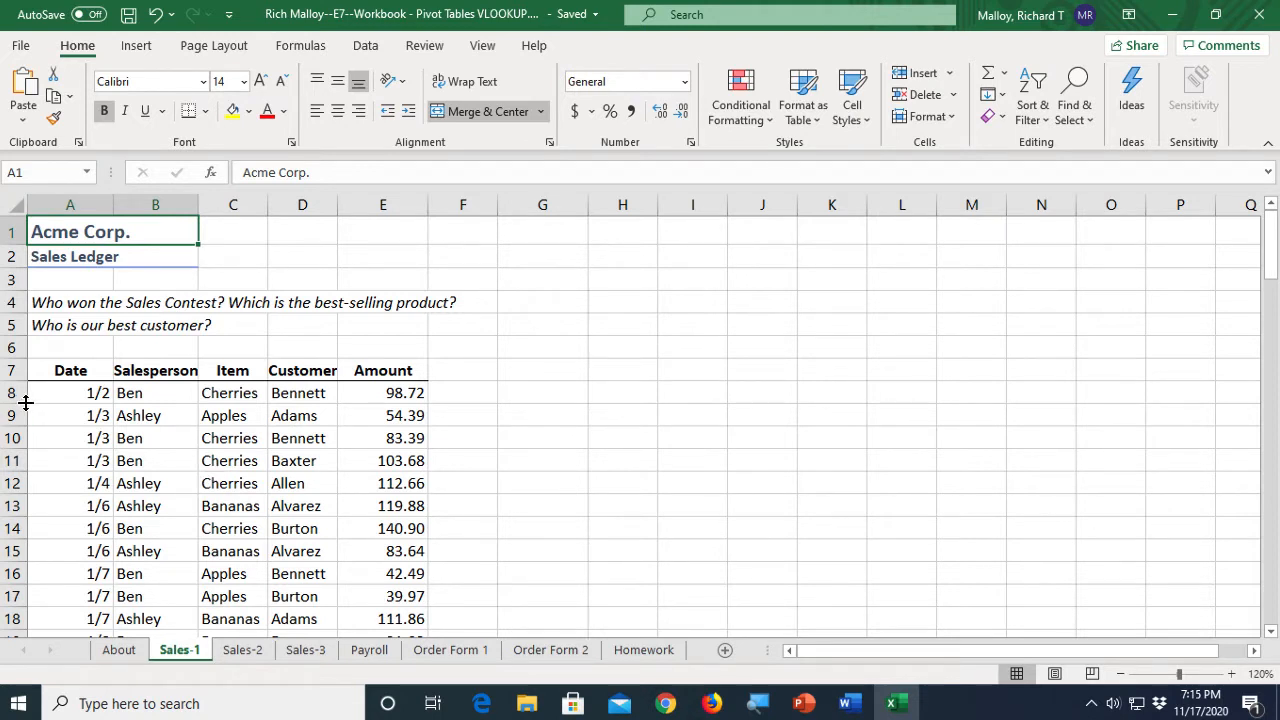
- Sort the sales ledger by Salesperson from A to Z
drag(63, 375, 388, 377)
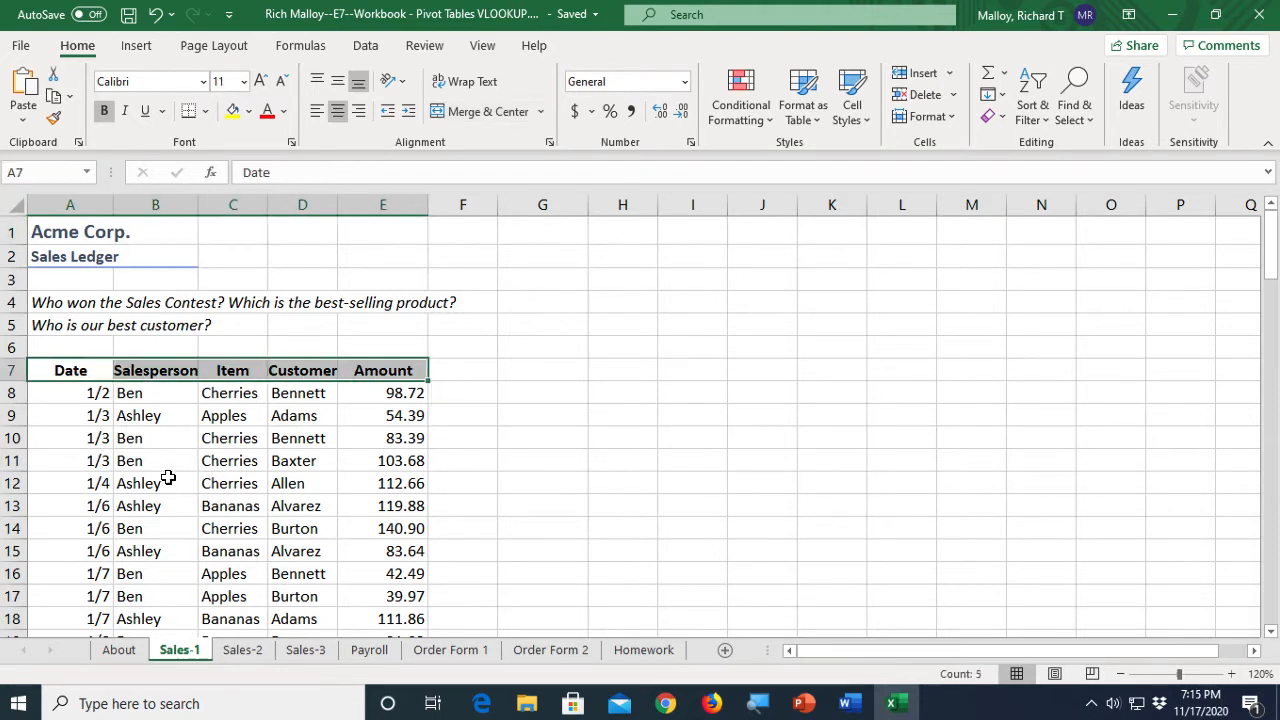
click(169, 479)
right_click(144, 461)
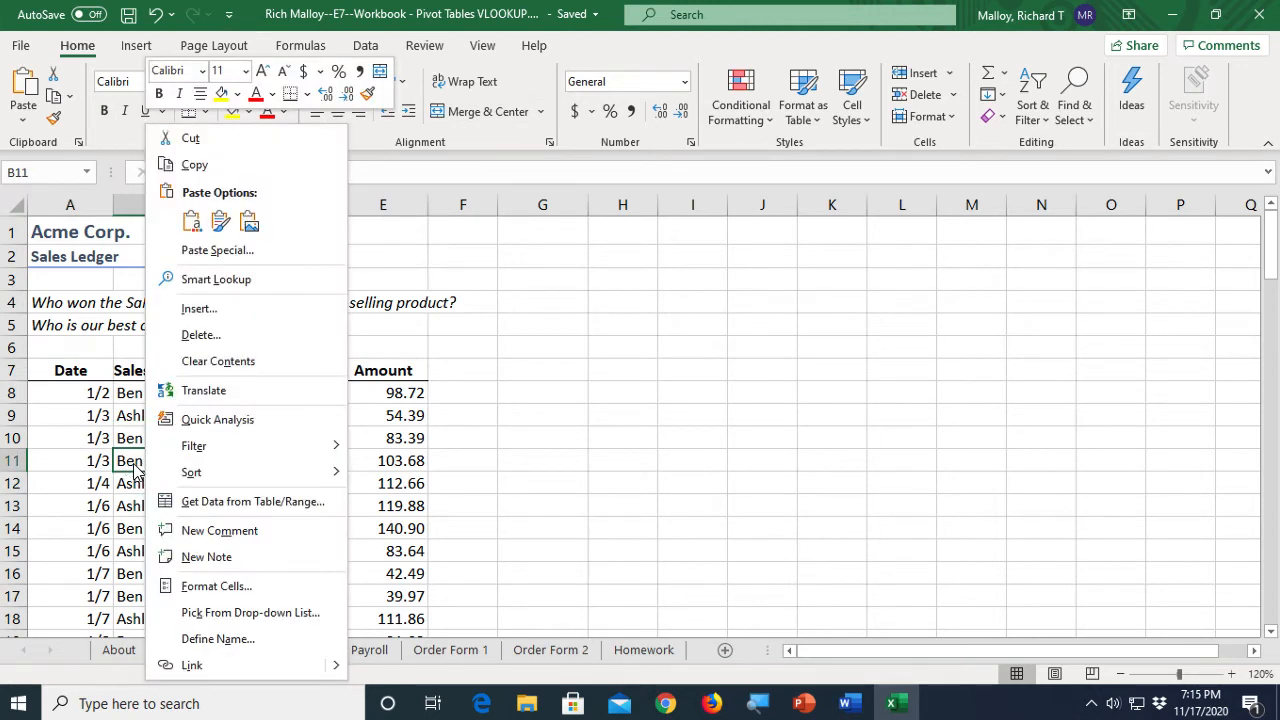
mouse_move(233, 482)
click(412, 476)
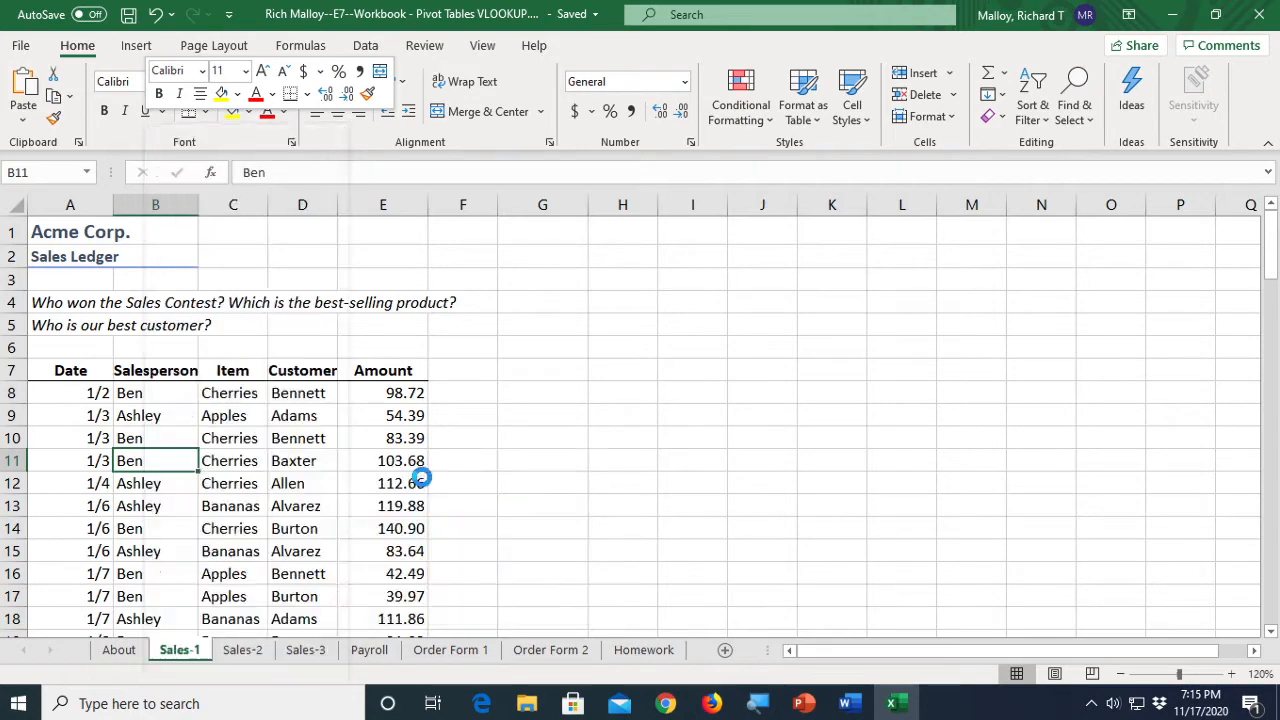
- Insert a blank row between Ashley's last sale and Ben's first sale
scroll(200, 557, down, 4)
scroll(205, 558, down, 5)
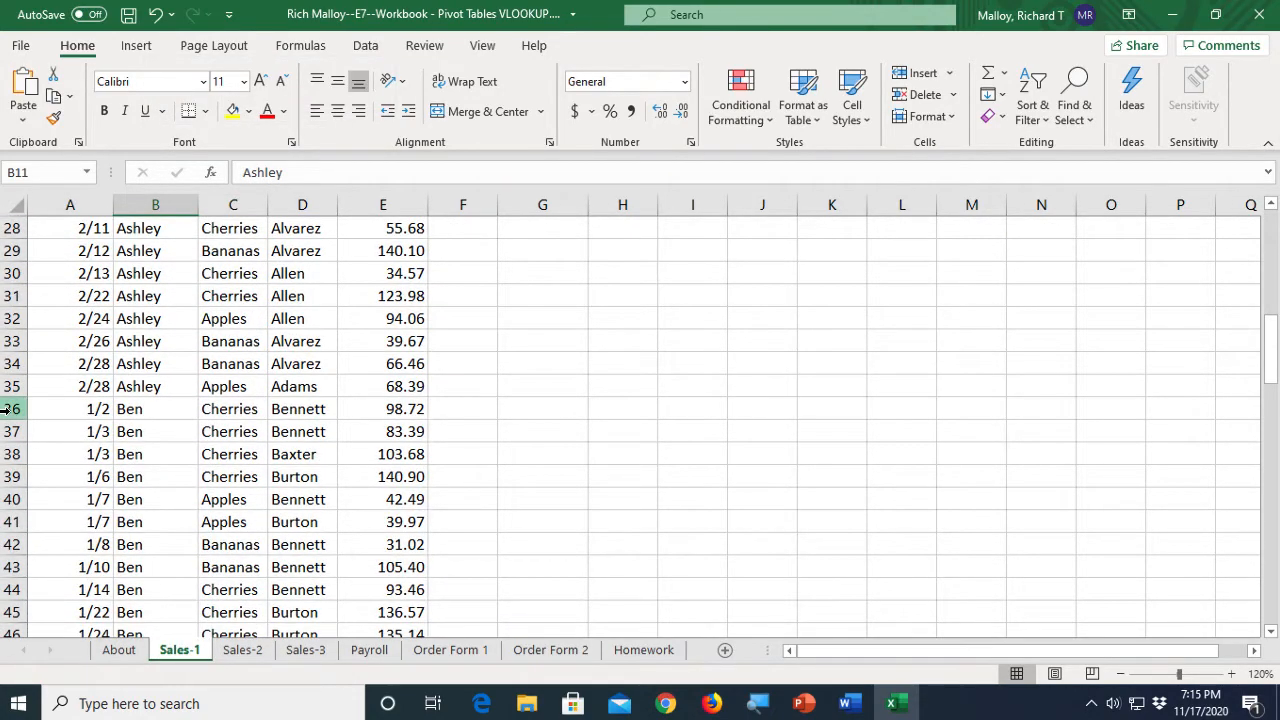
click(8, 409)
right_click(8, 409)
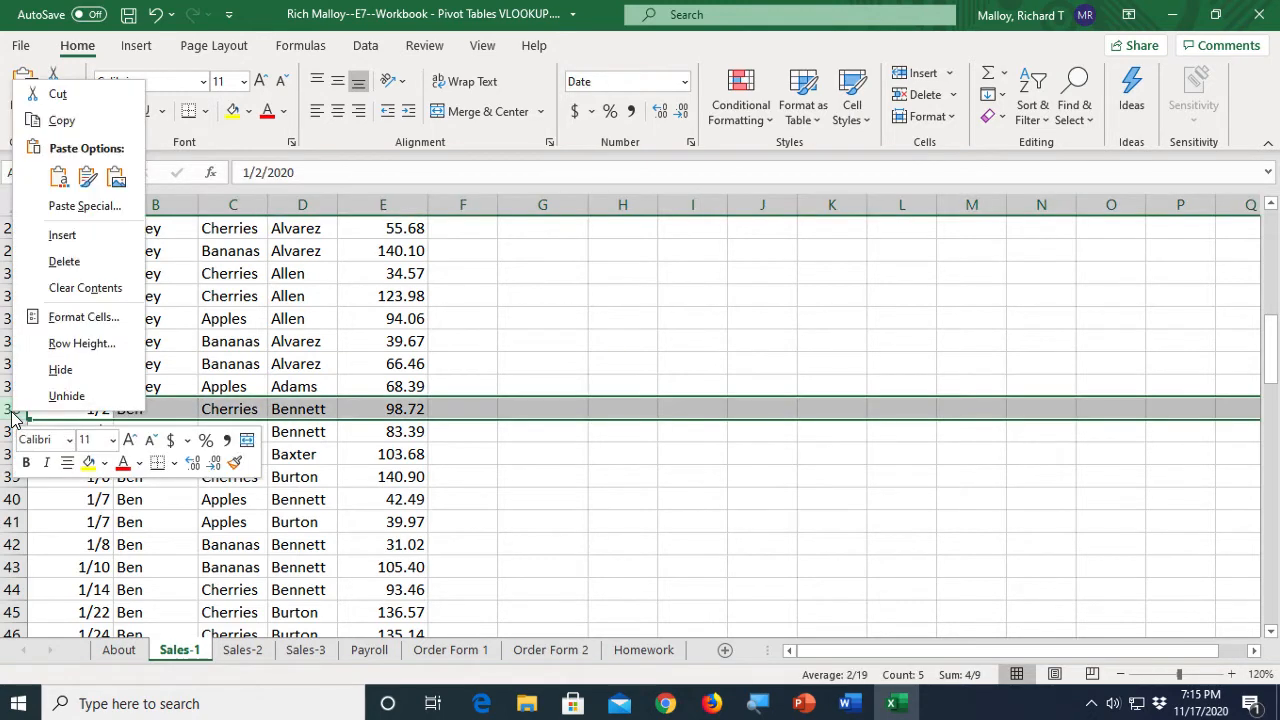
click(55, 235)
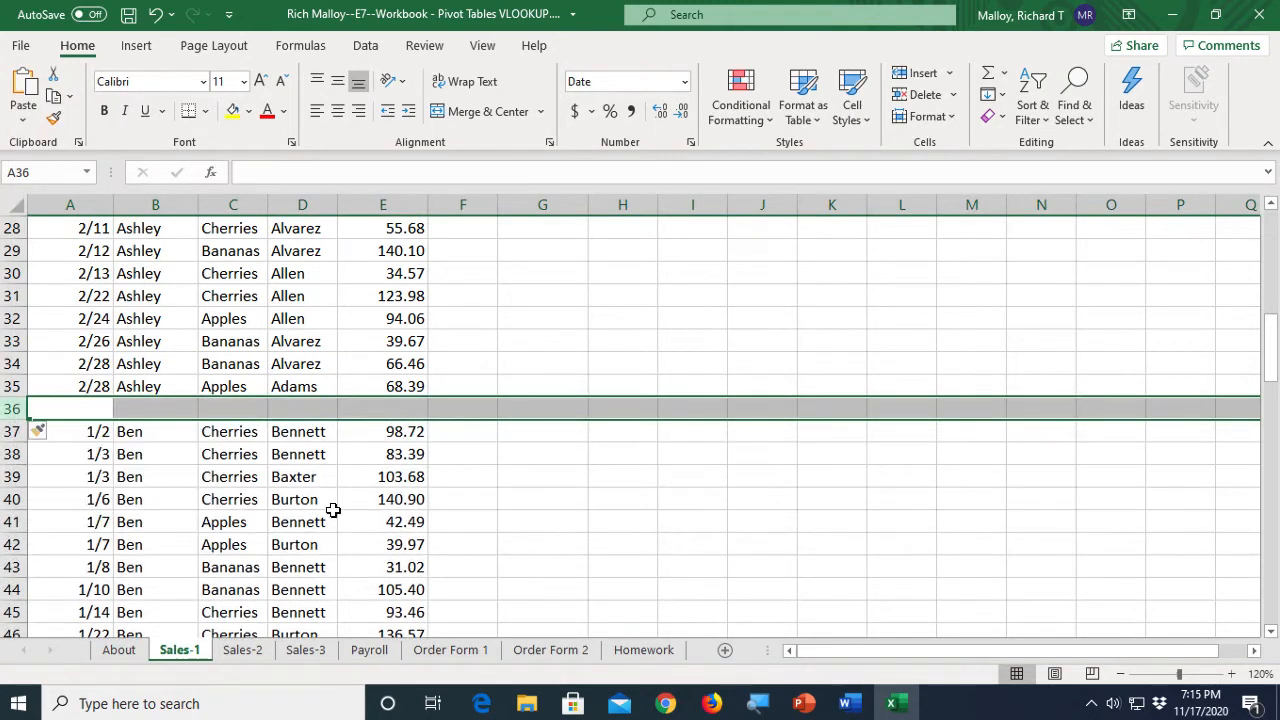
- AutoSum Ashley's amounts in the Amount column of the new blank row
click(396, 414)
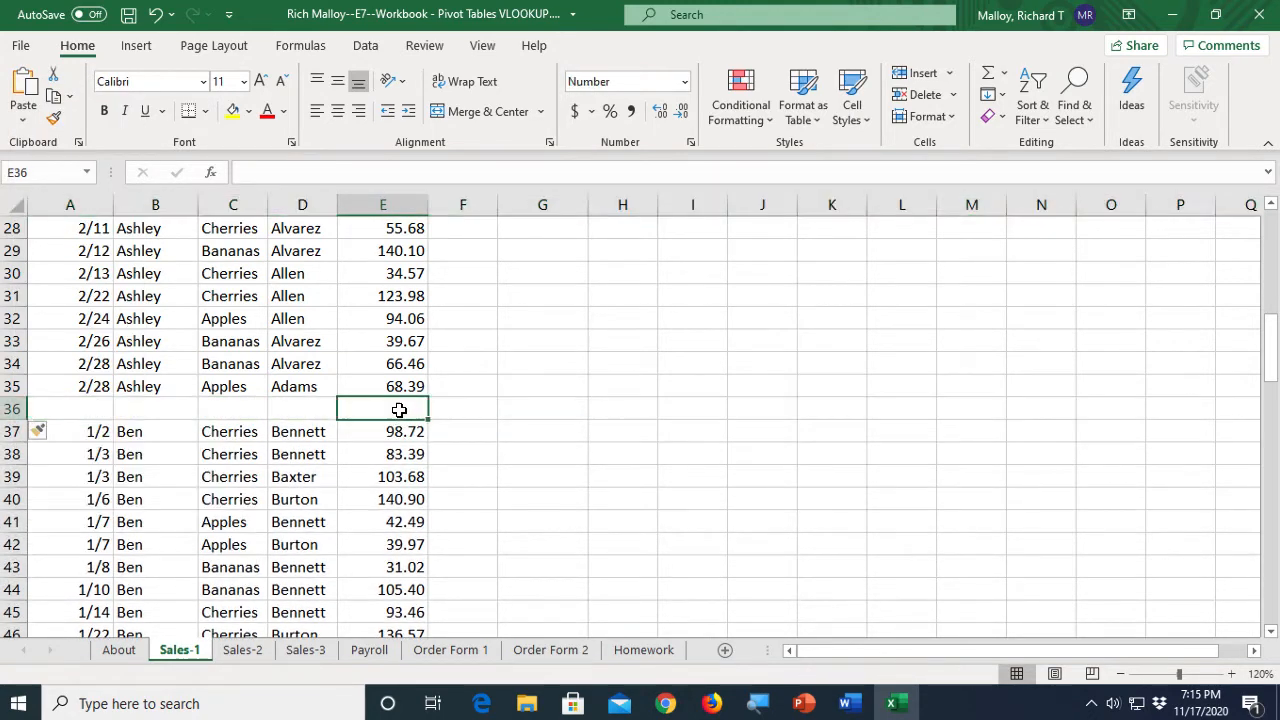
click(988, 78)
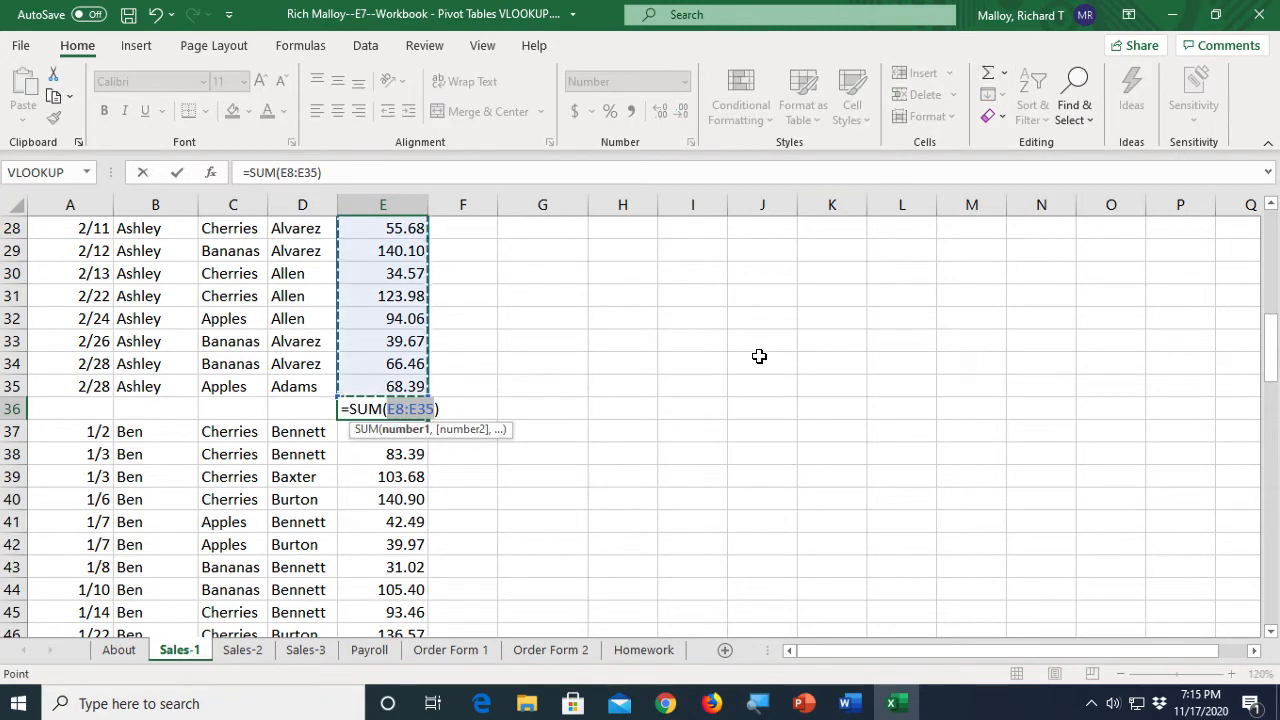
key(Return)
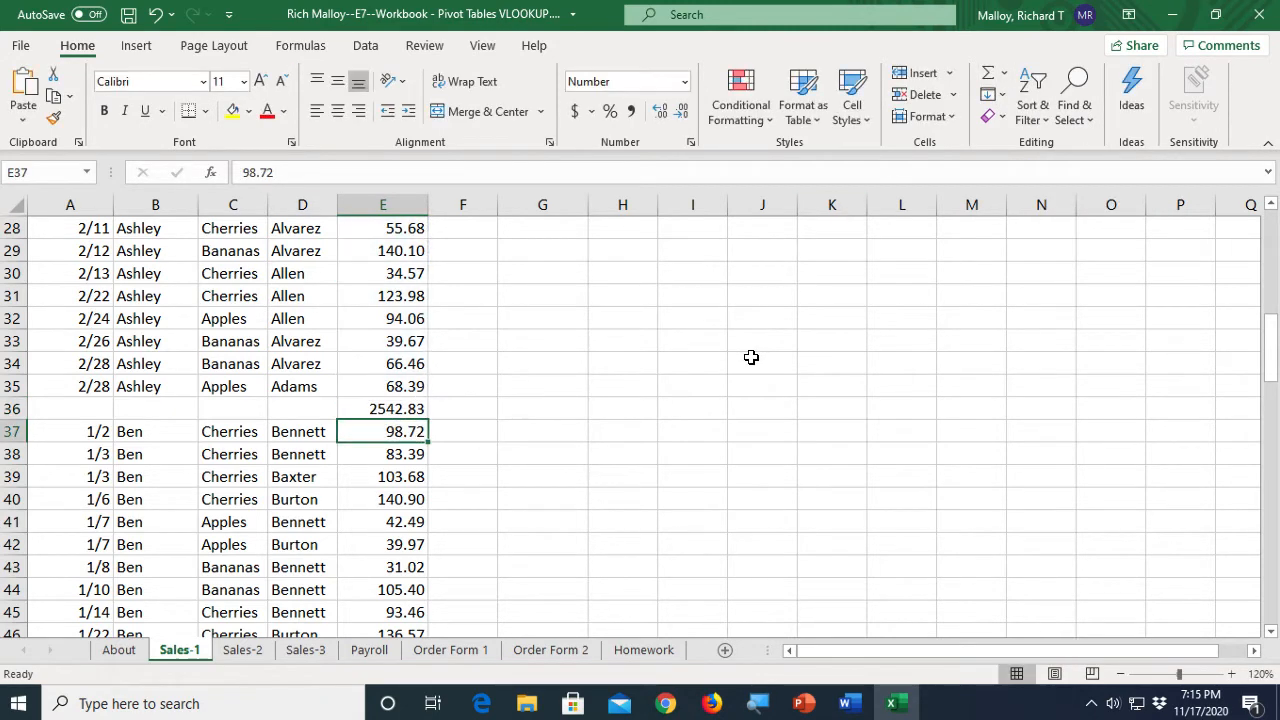
- AutoSum Ben's amounts in the Amount cell just below his last sale
scroll(510, 522, down, 7)
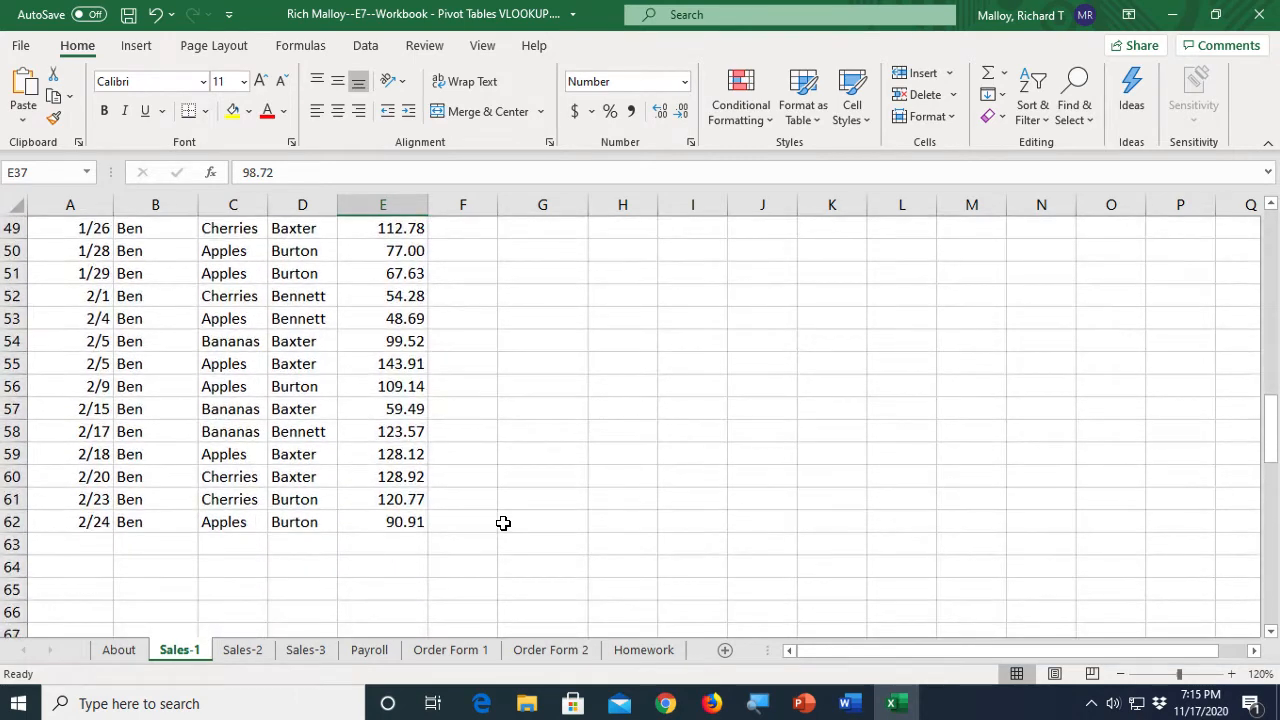
click(381, 539)
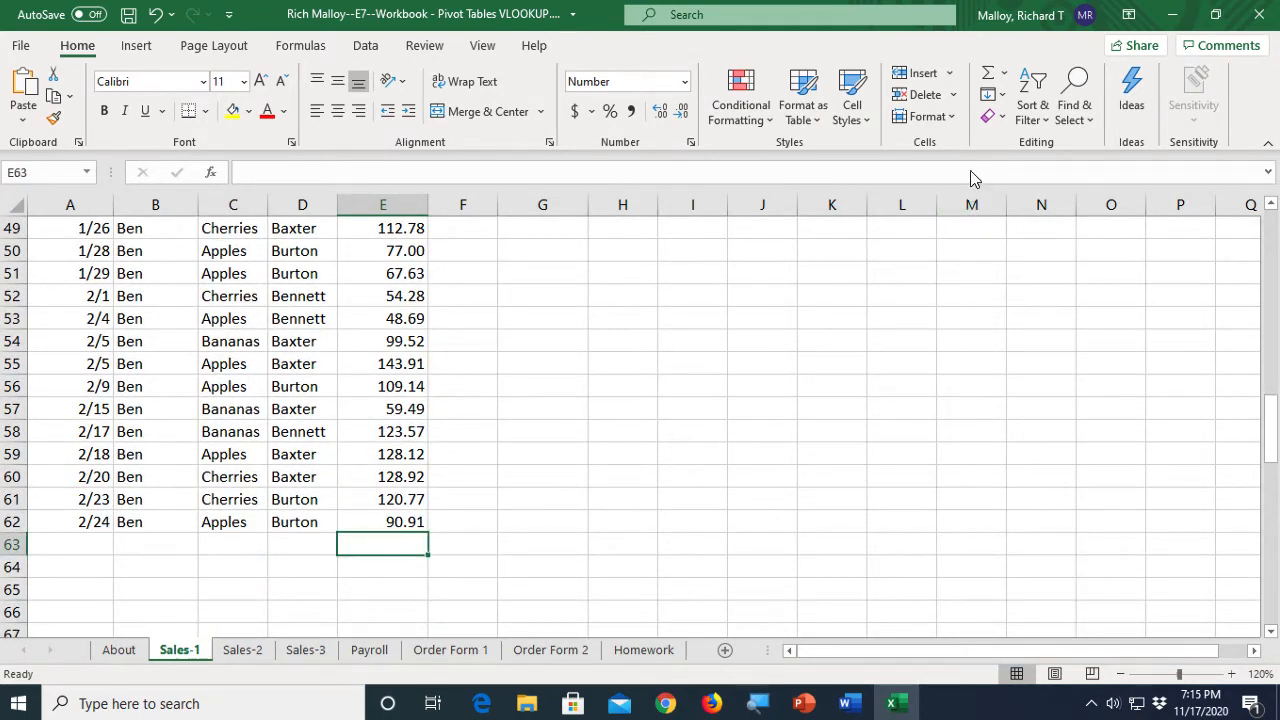
click(987, 80)
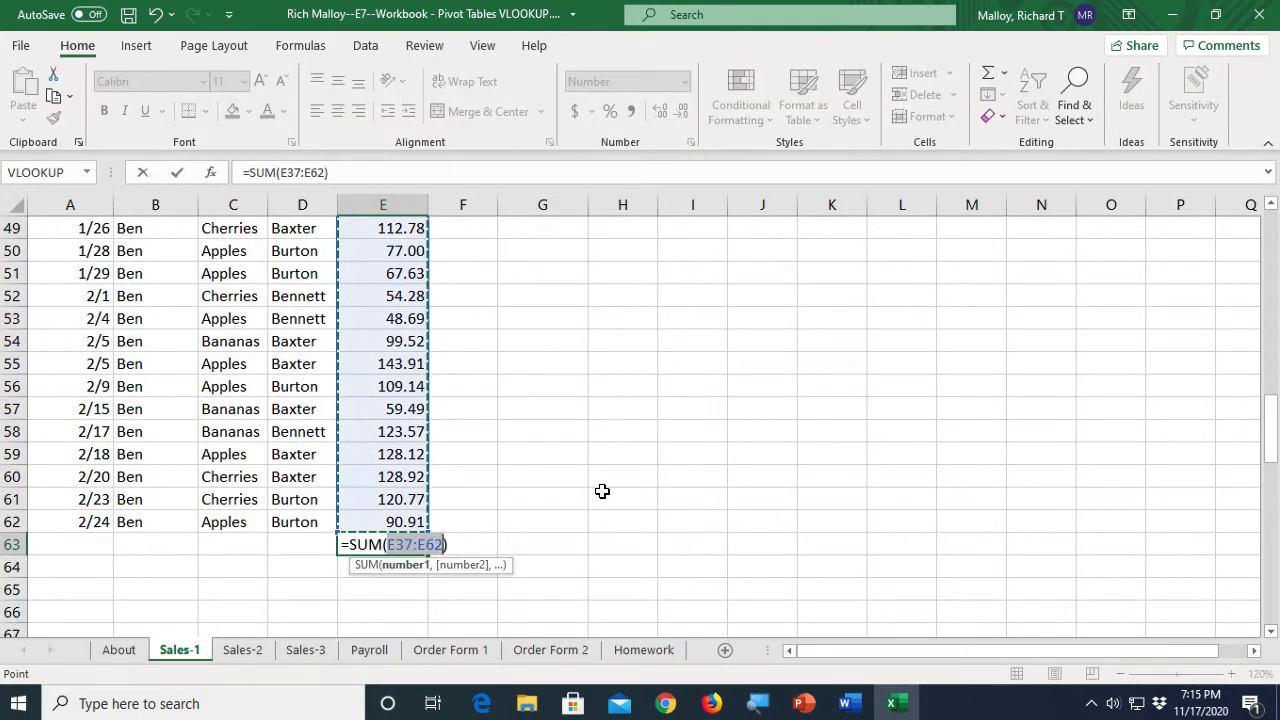
key(Return)
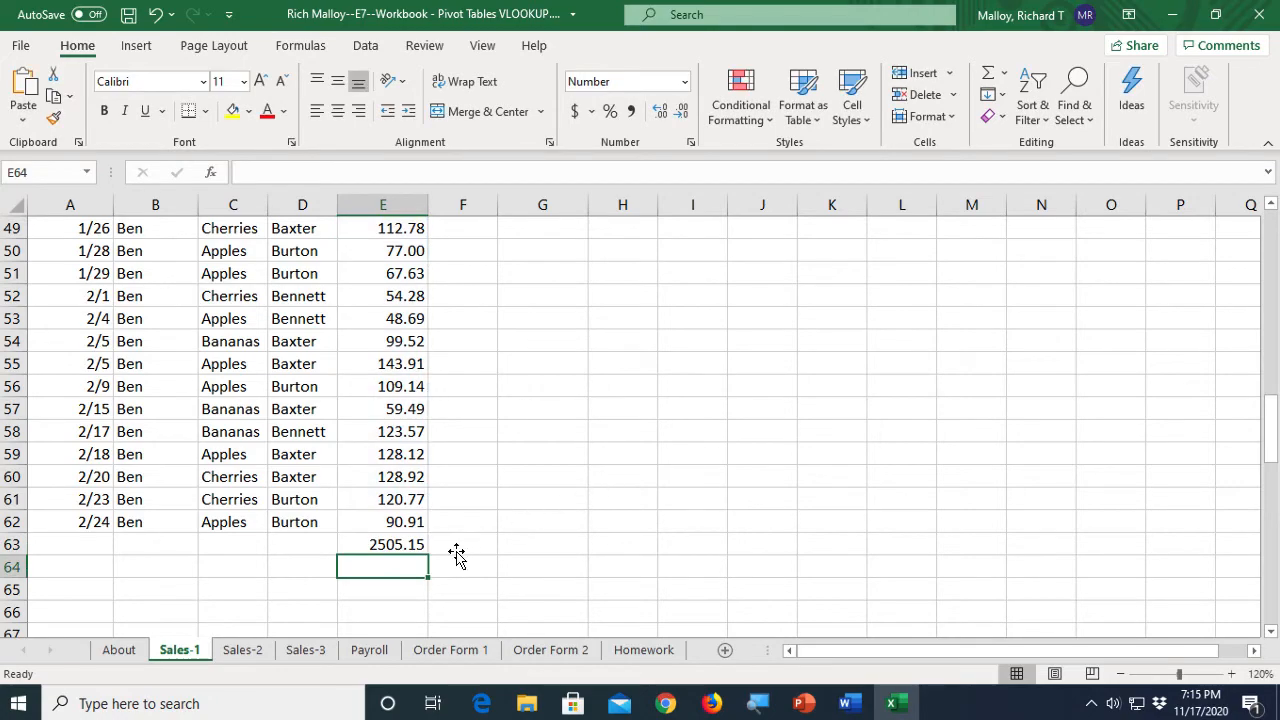
- Inspect the SUM formulas in both salesperson total cells
click(401, 546)
scroll(498, 510, up, 1)
scroll(498, 510, up, 6)
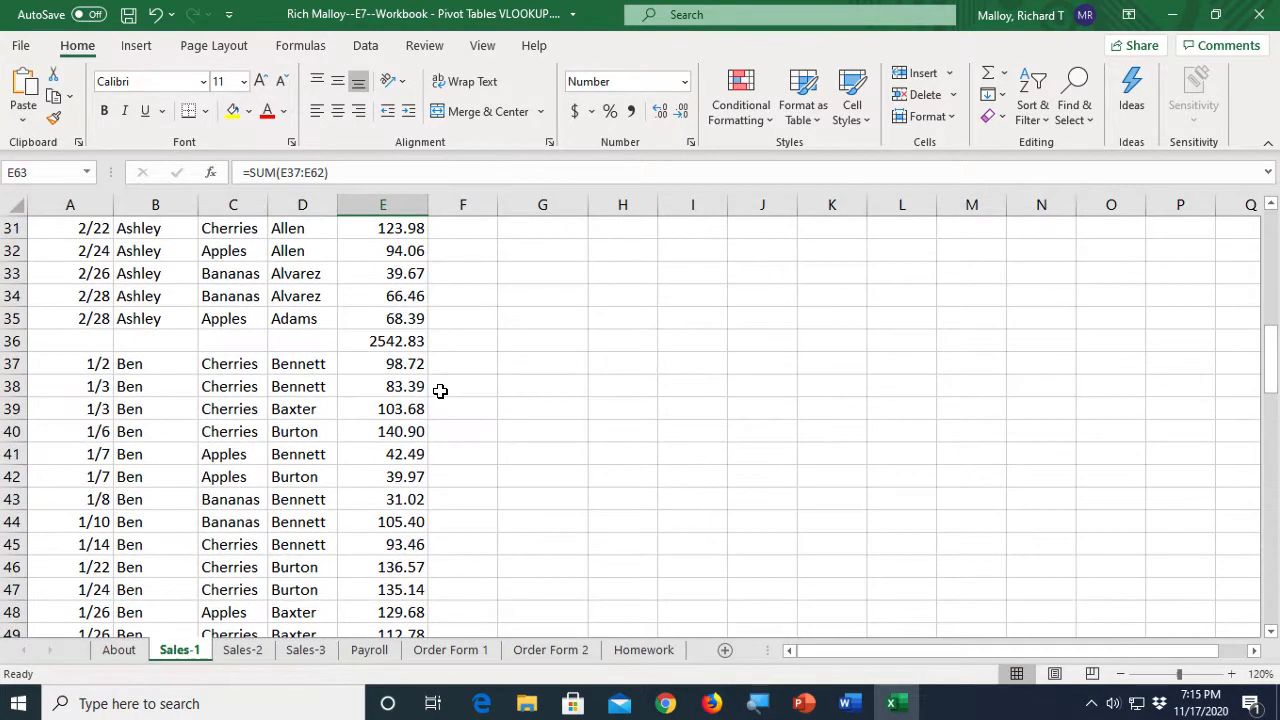
click(388, 340)
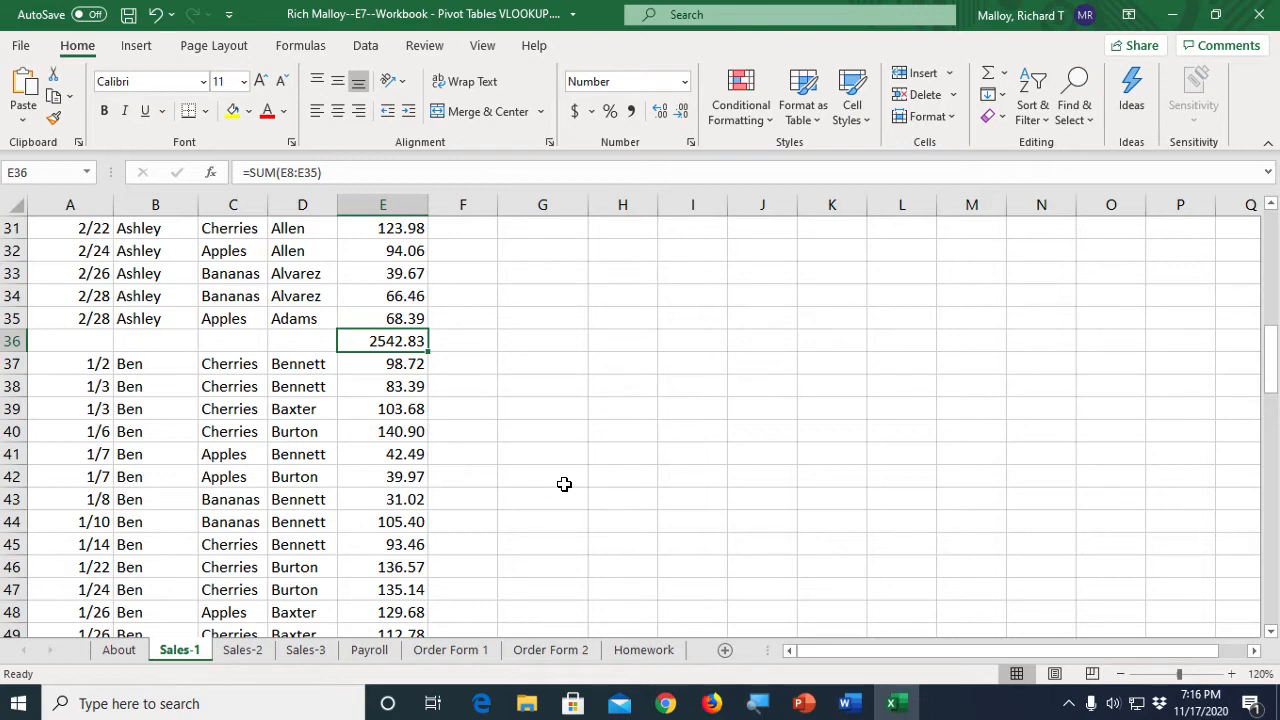
scroll(534, 520, up, 7)
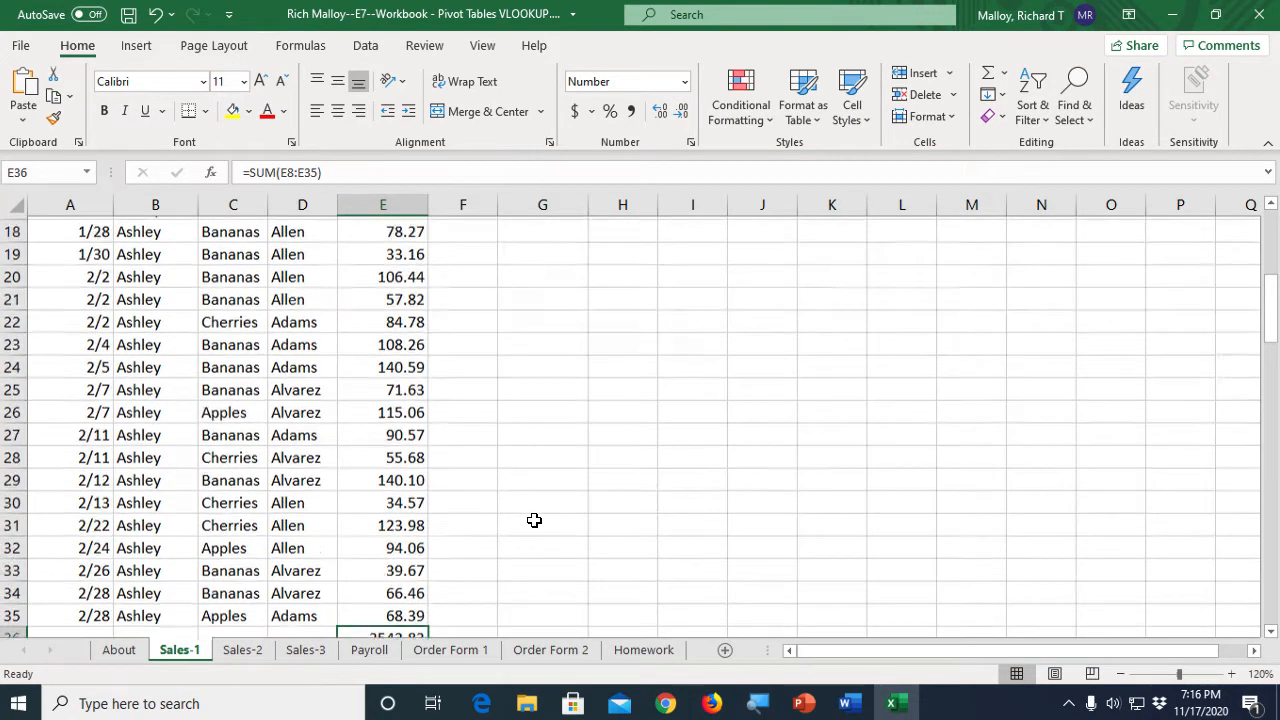
scroll(534, 520, up, 2)
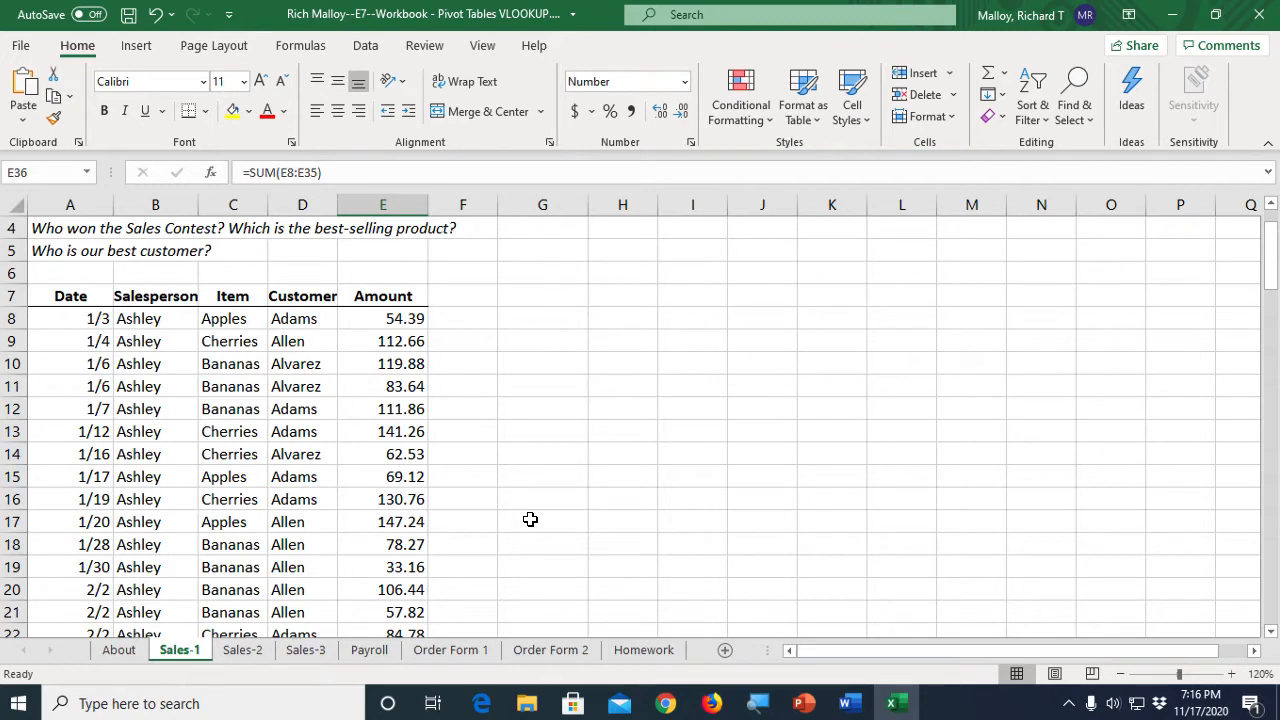
- On the Sales-2 sheet, sort the ledger by Salesperson from A to Z
click(241, 651)
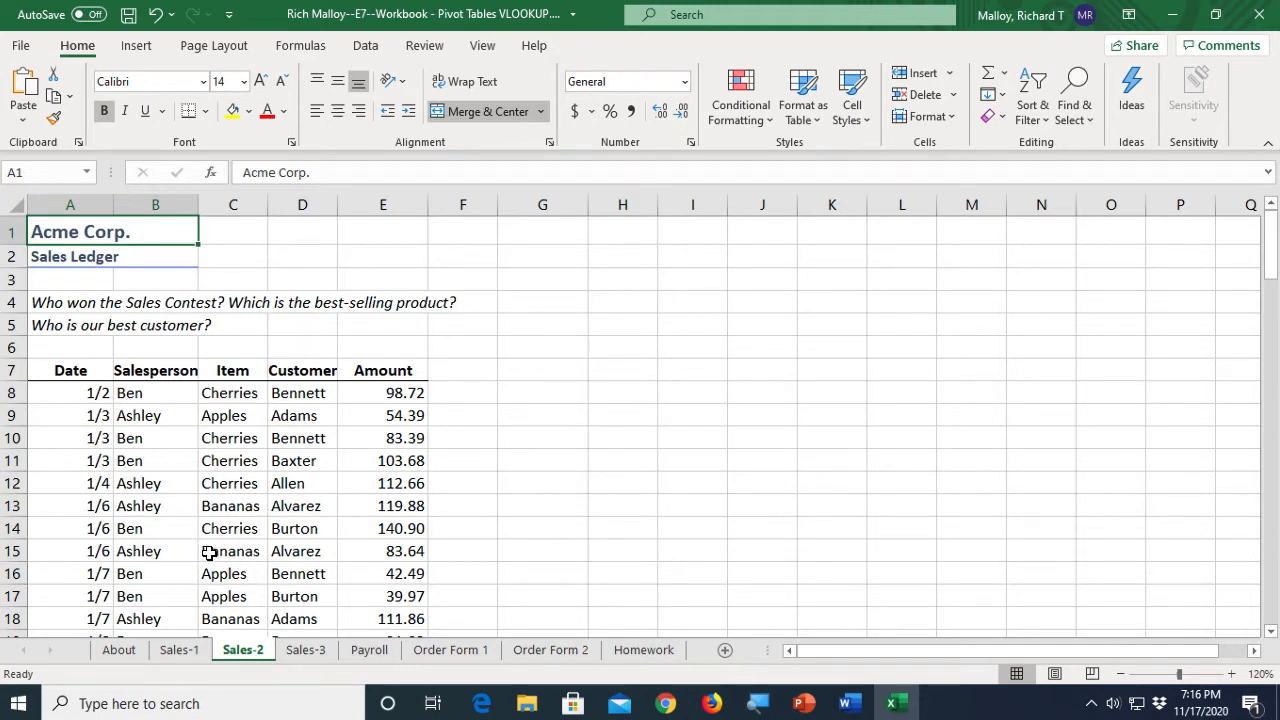
click(155, 525)
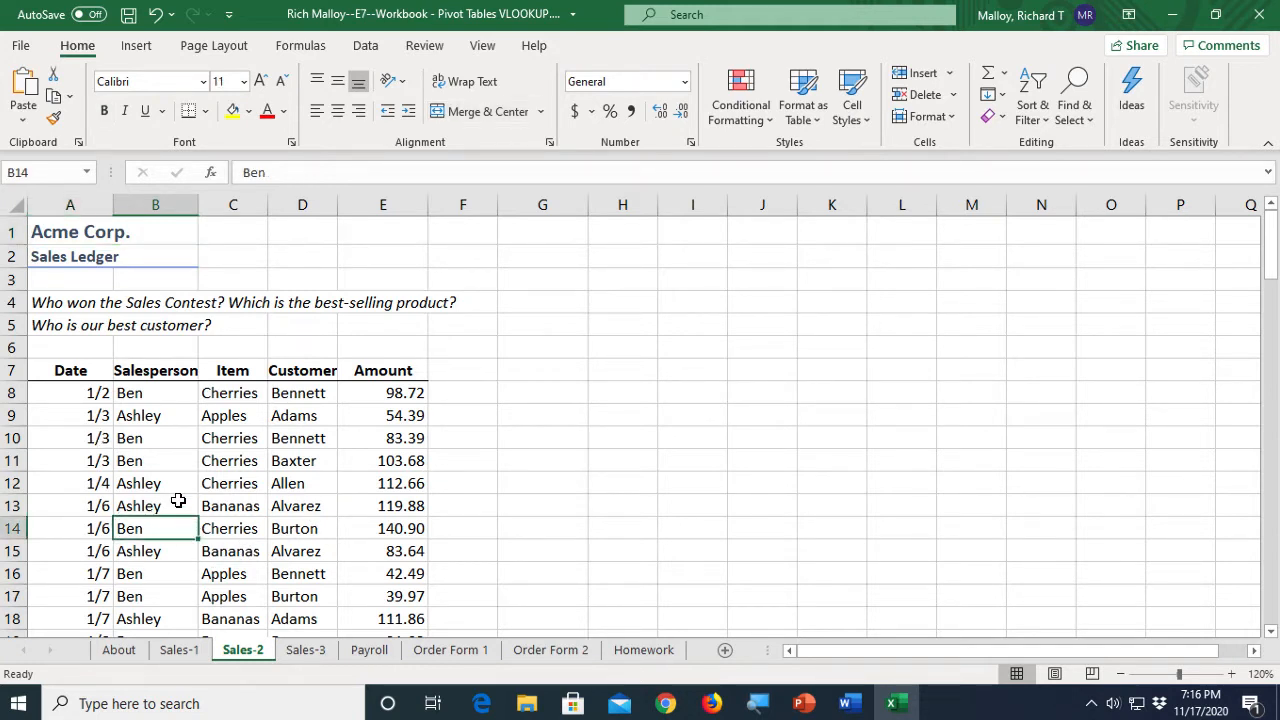
click(233, 500)
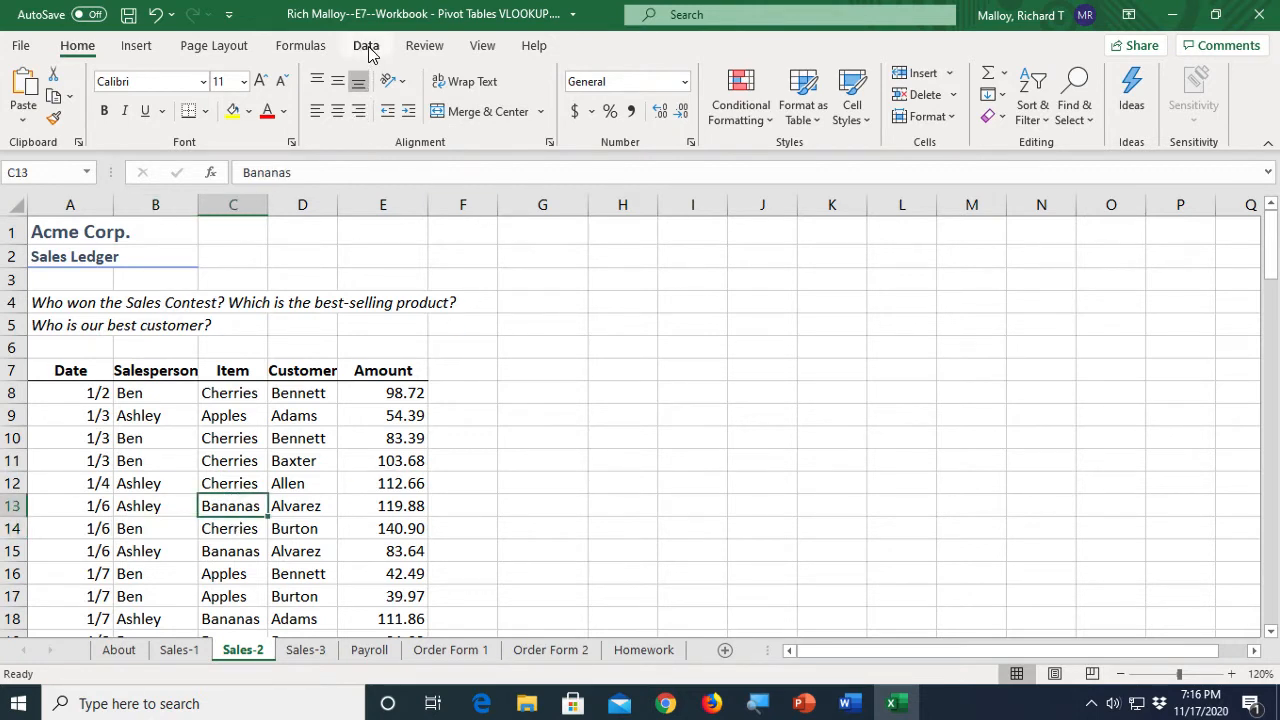
click(162, 484)
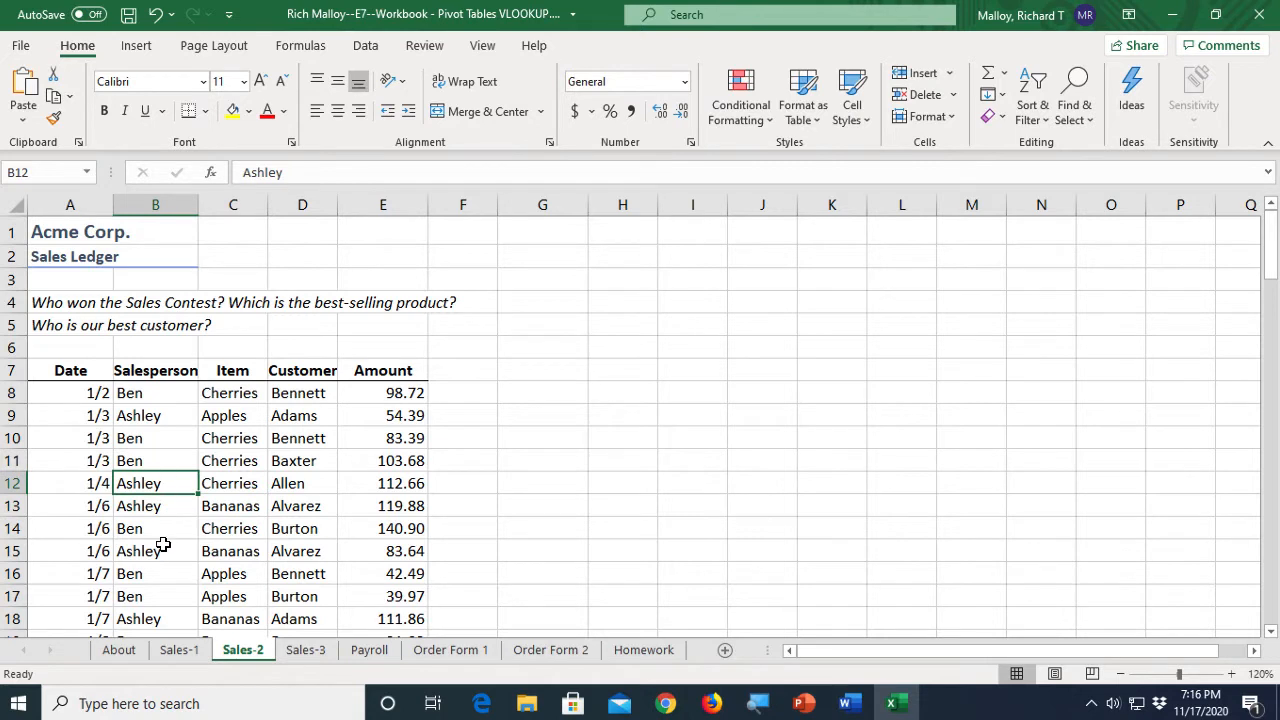
right_click(155, 483)
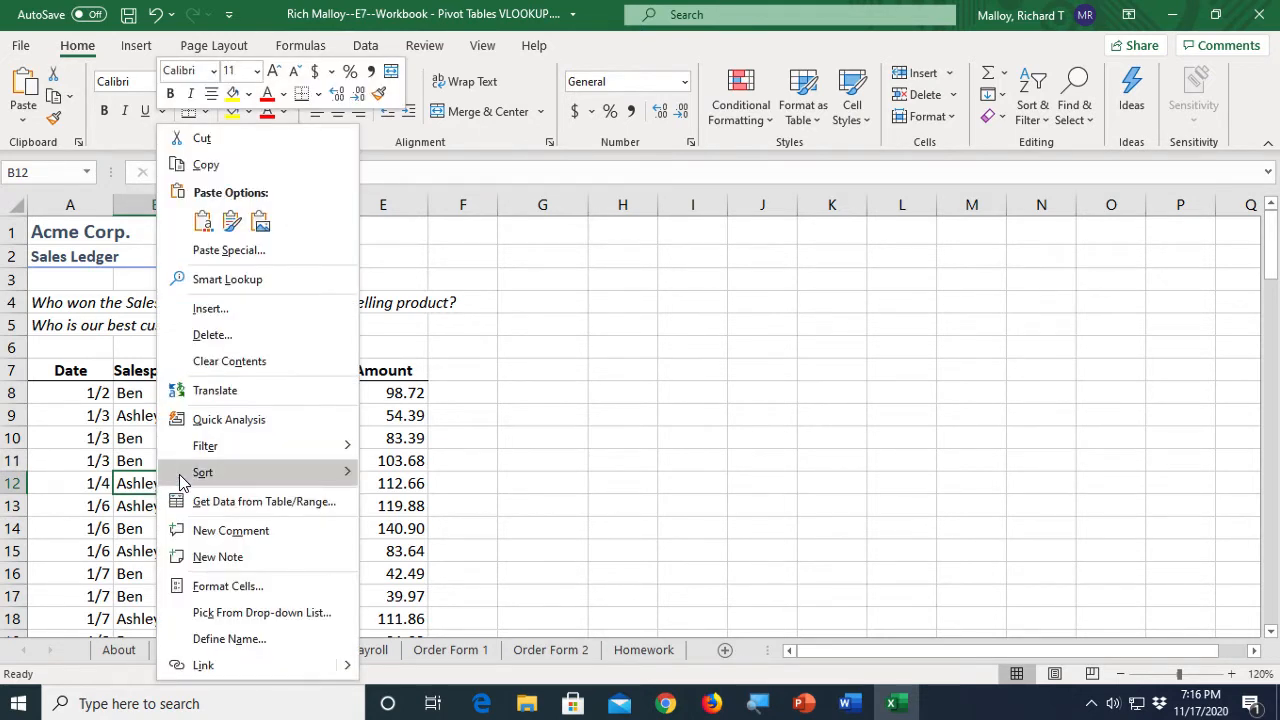
mouse_move(255, 478)
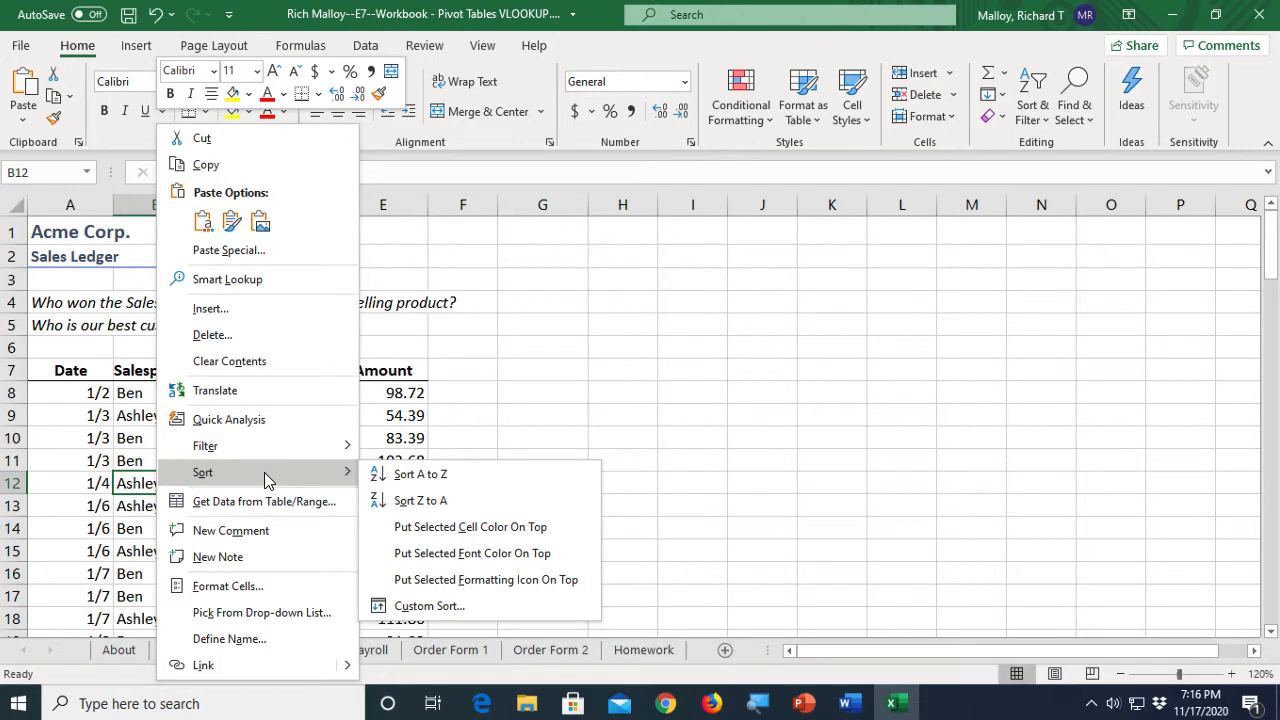
click(410, 478)
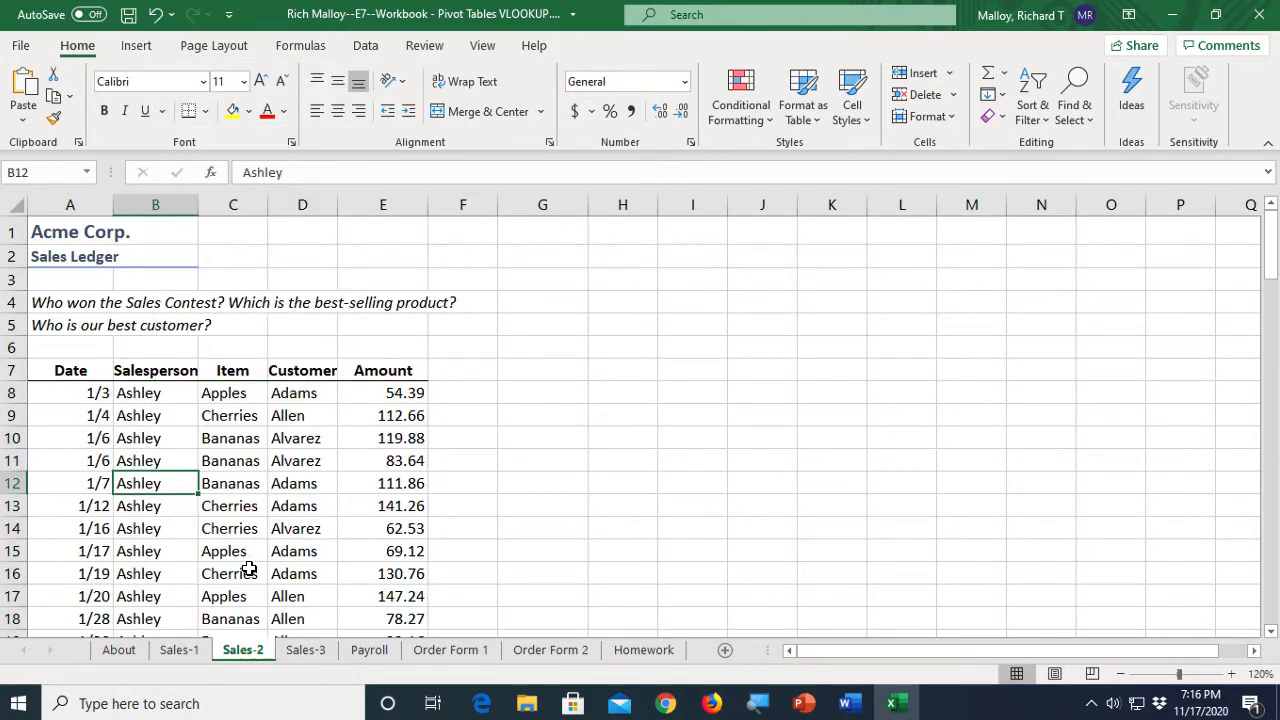
- Add subtotals that sum Amount at each change in Salesperson
scroll(250, 571, down, 3)
scroll(259, 541, up, 2)
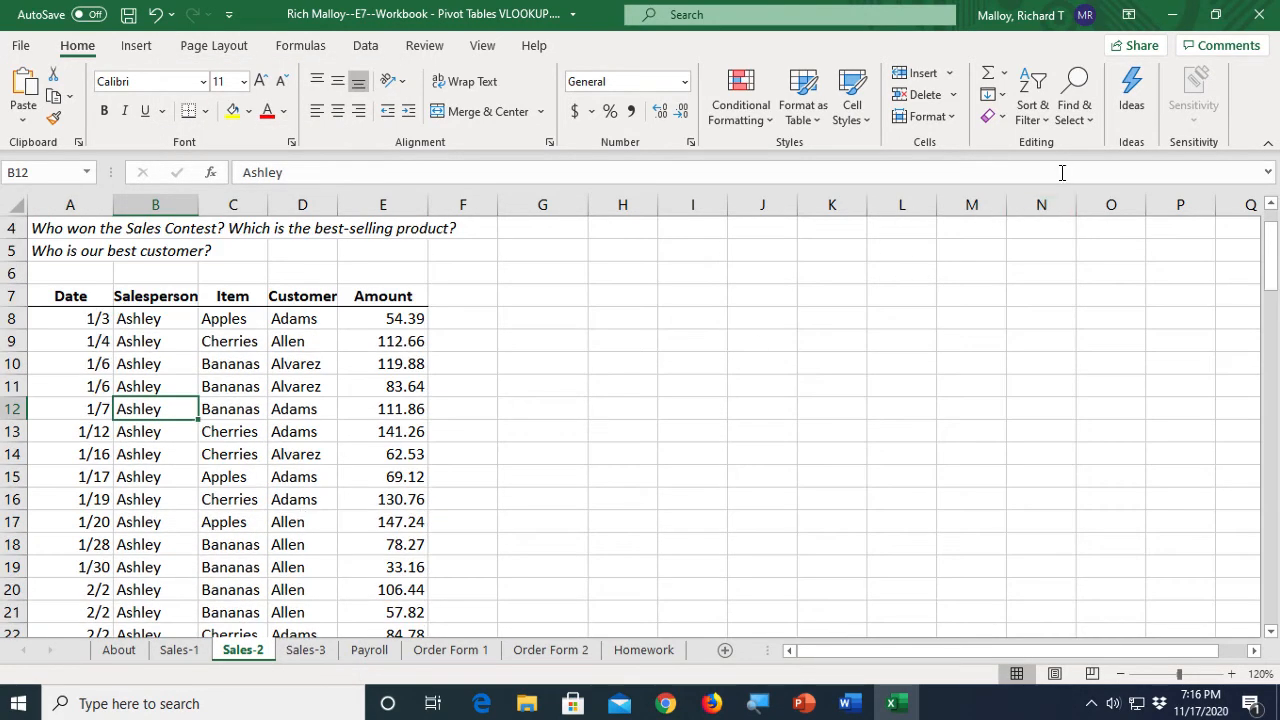
click(365, 46)
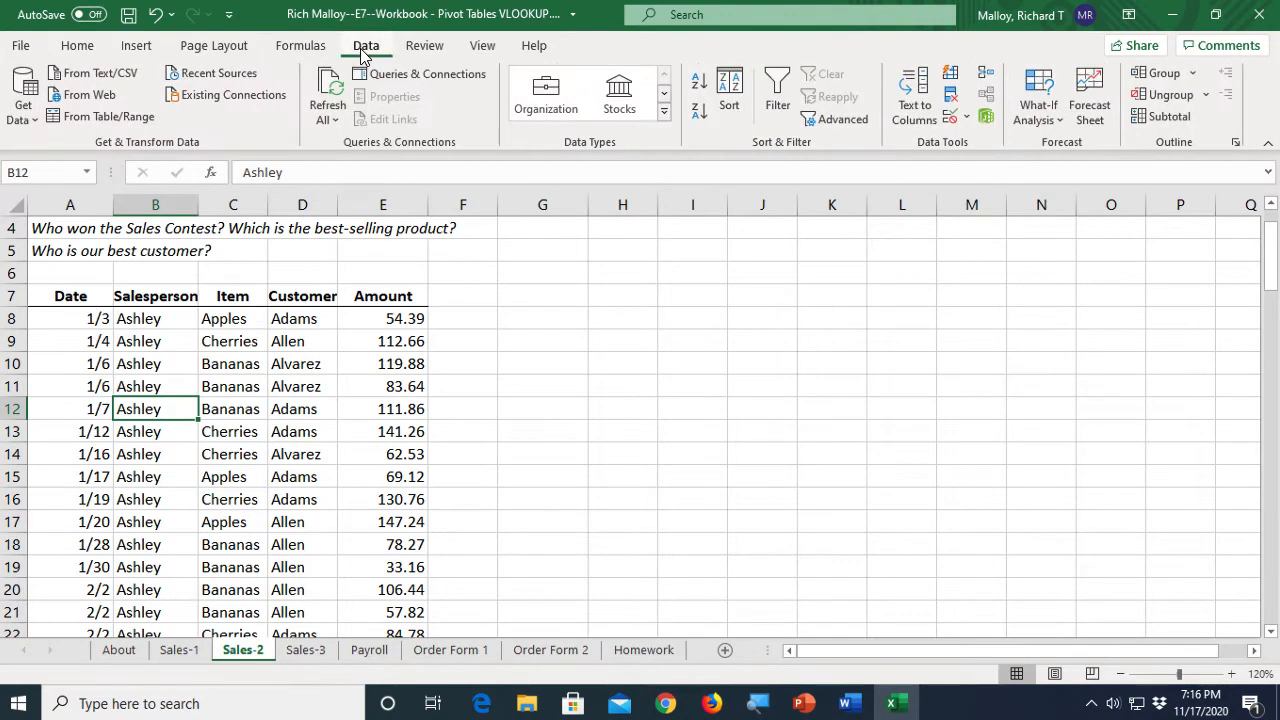
click(1168, 120)
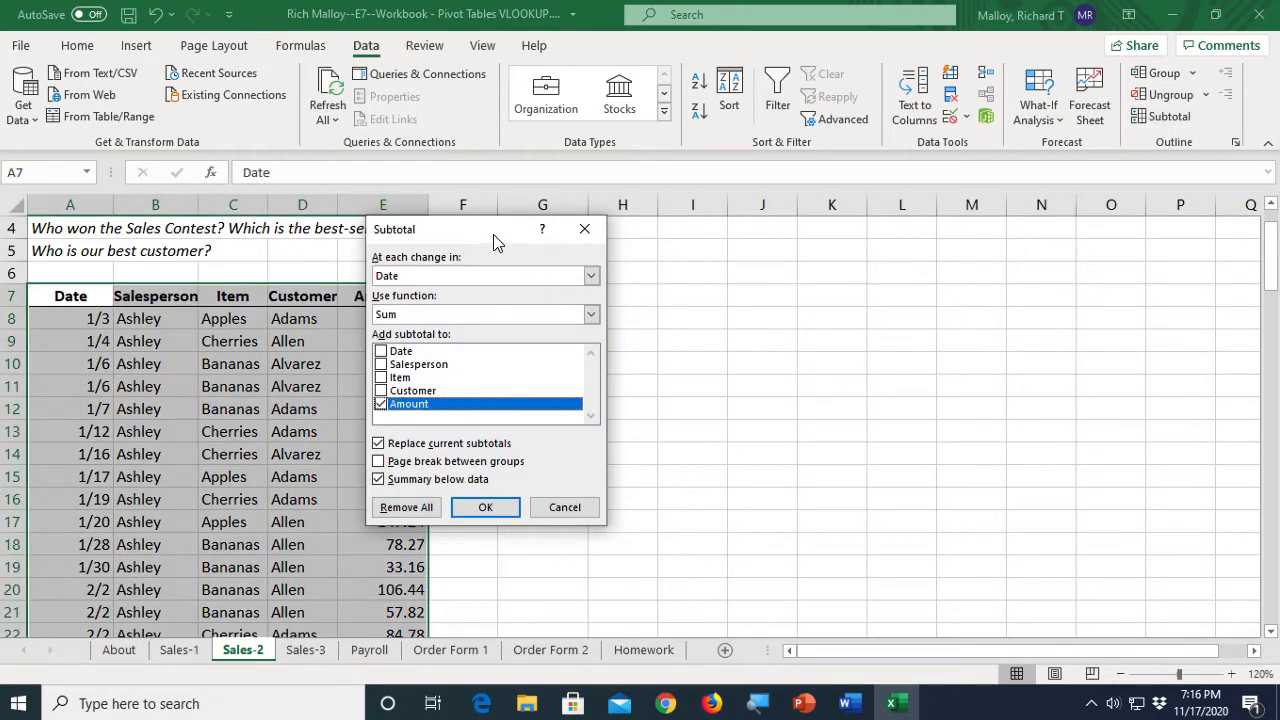
drag(474, 232, 631, 274)
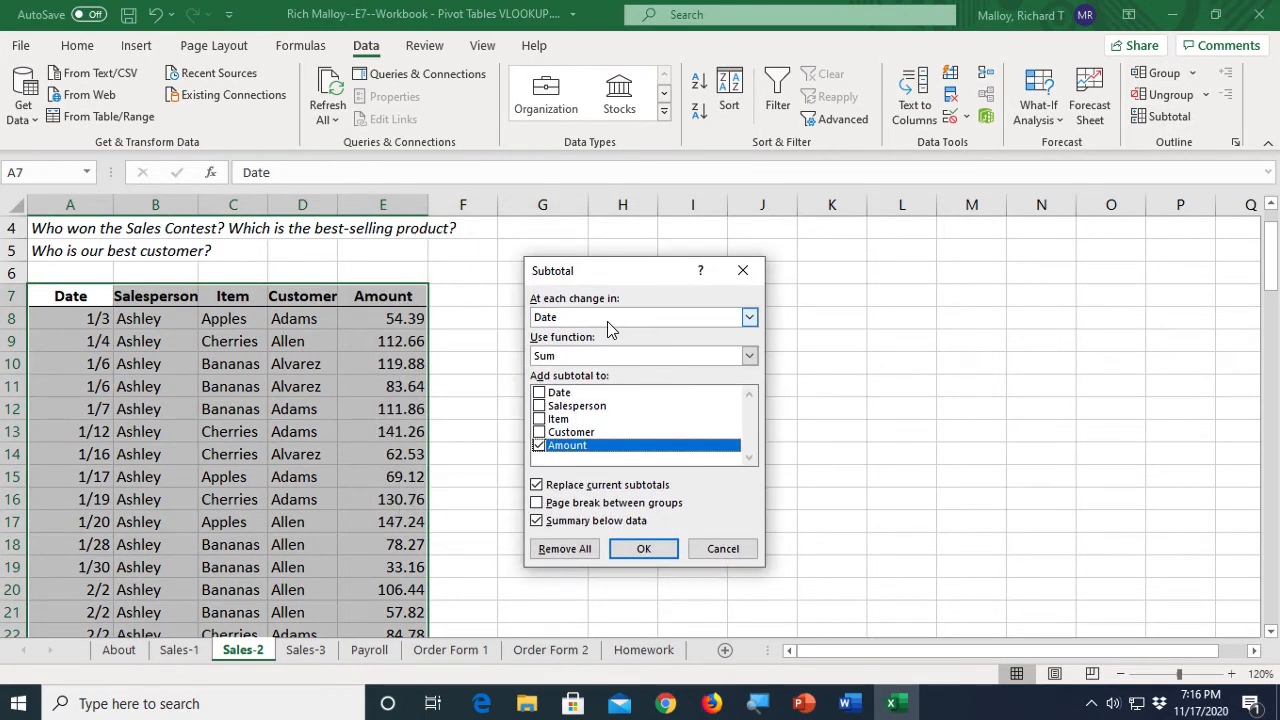
click(749, 318)
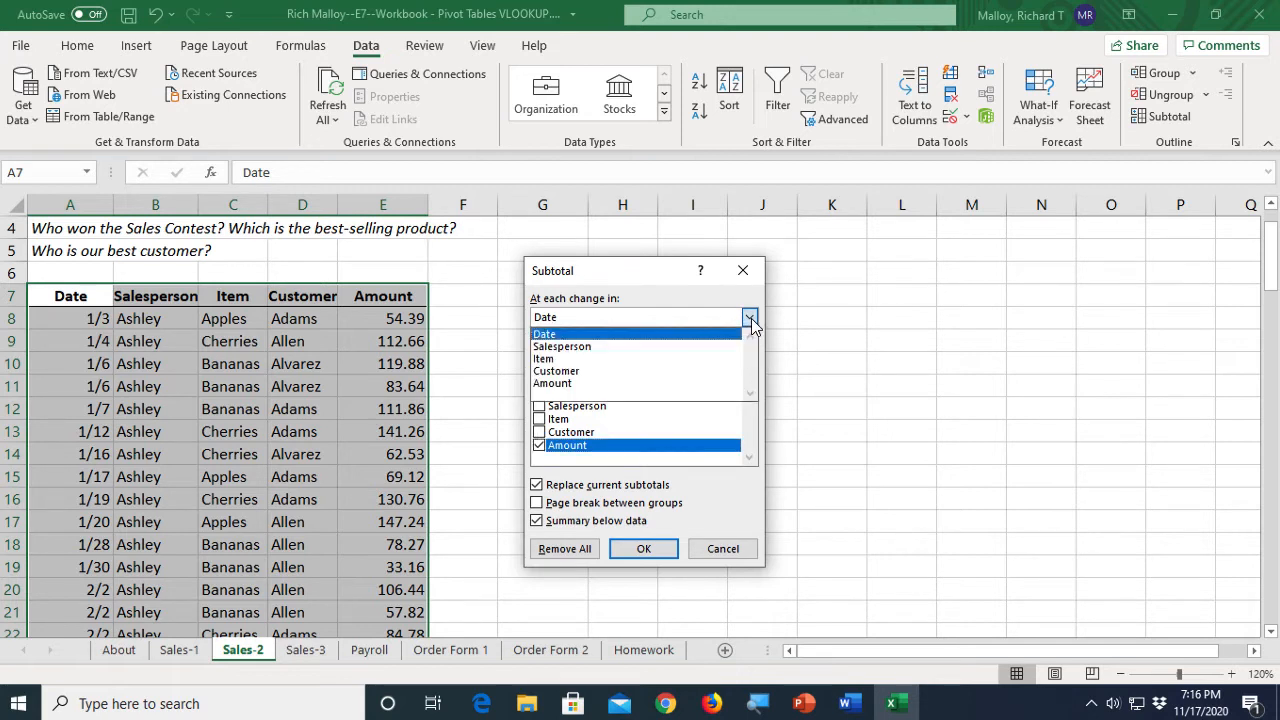
click(598, 348)
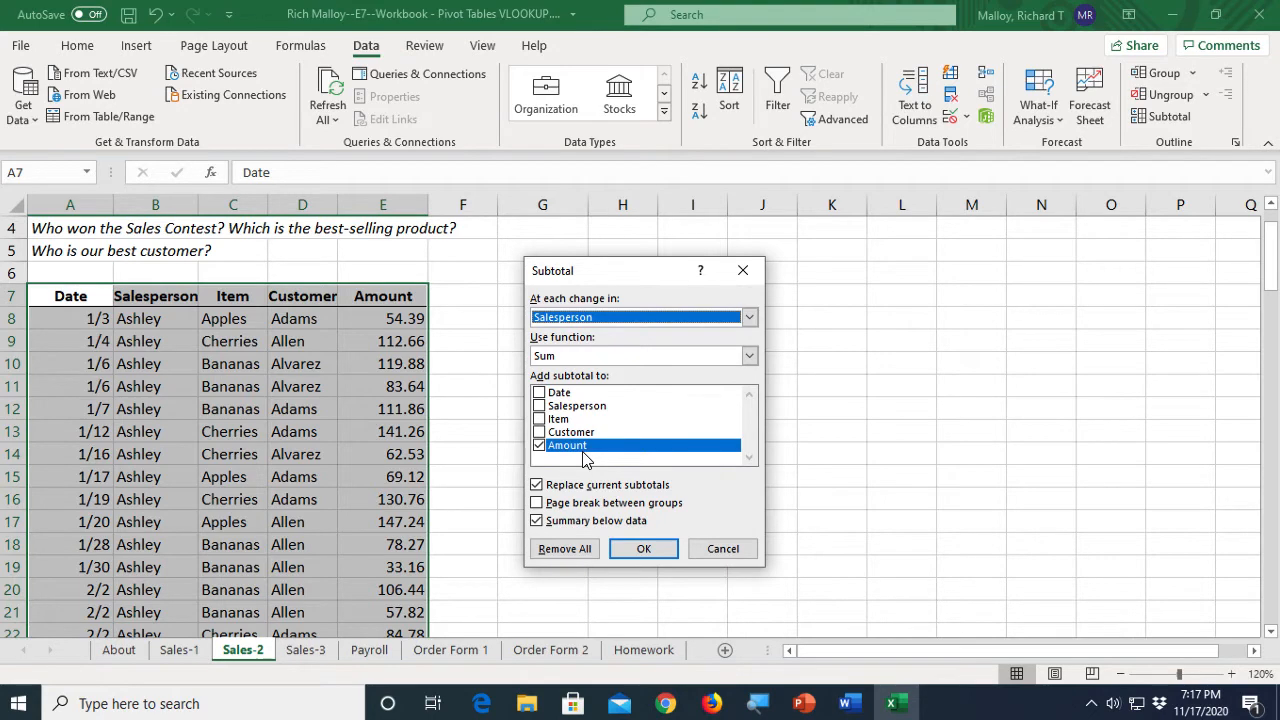
click(645, 549)
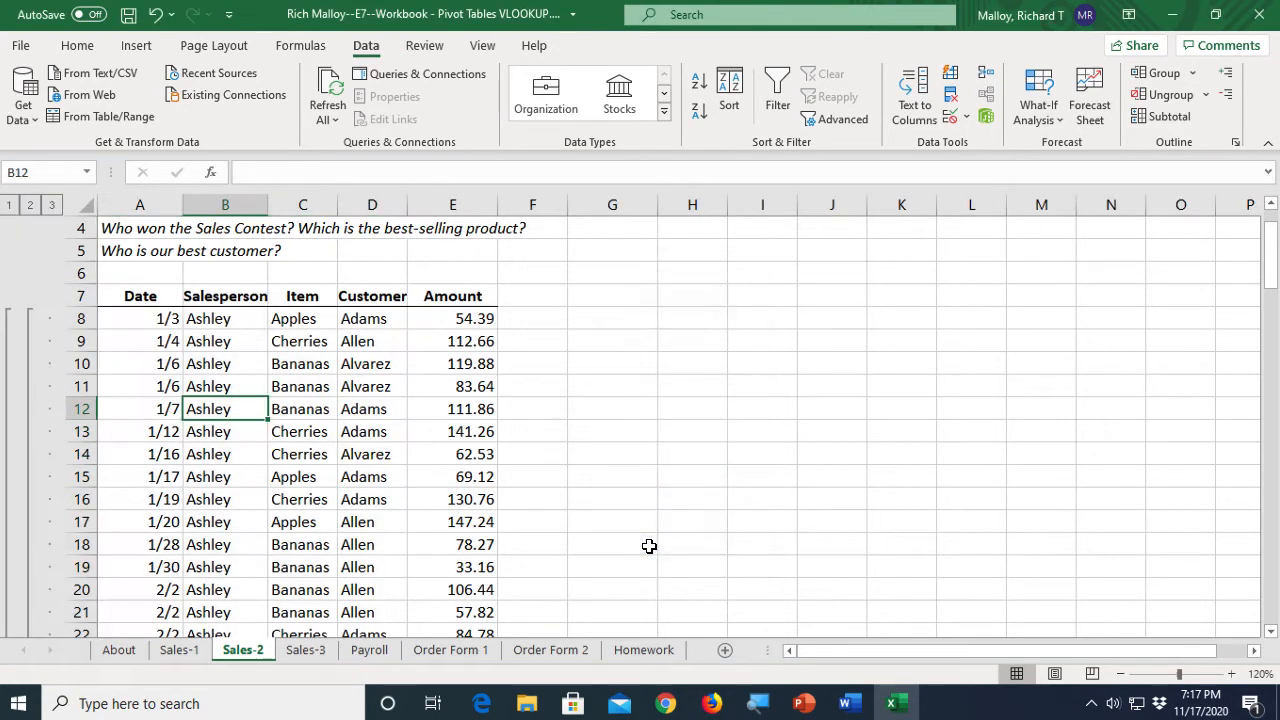
- Collapse the outline to level 2 to show only the salesperson totals and grand total
scroll(615, 566, down, 2)
scroll(615, 566, down, 5)
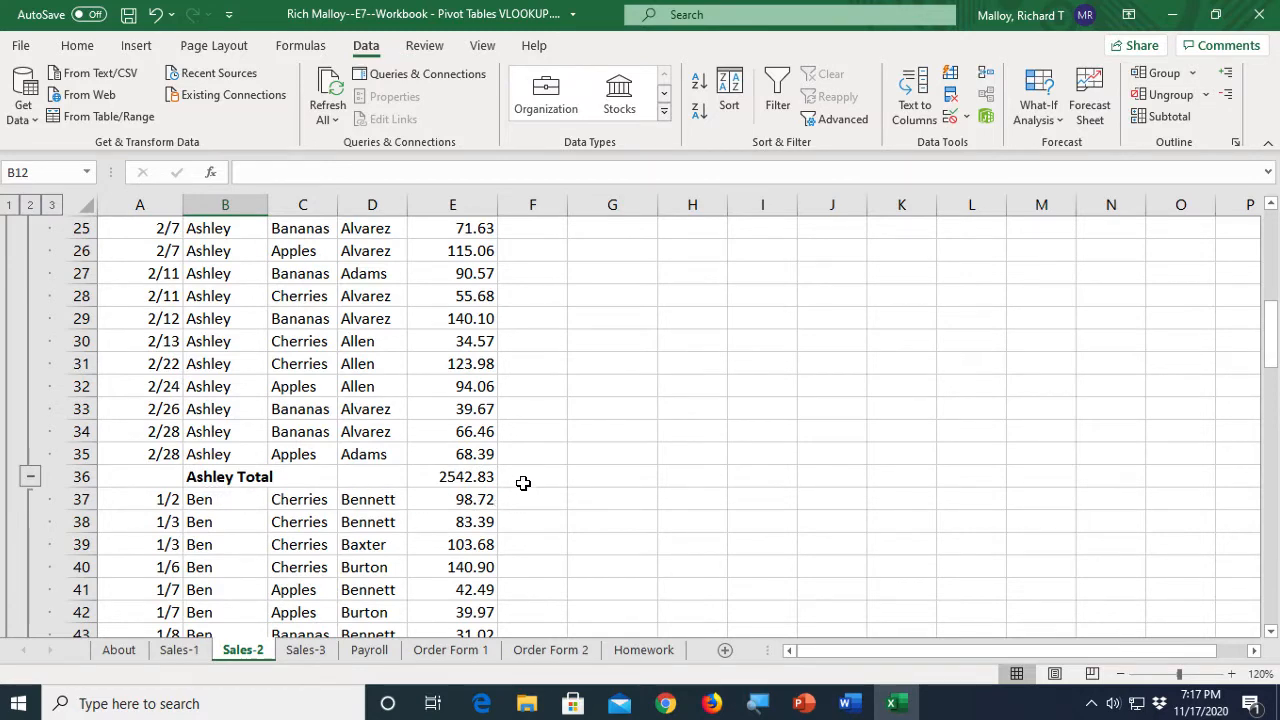
scroll(549, 514, down, 9)
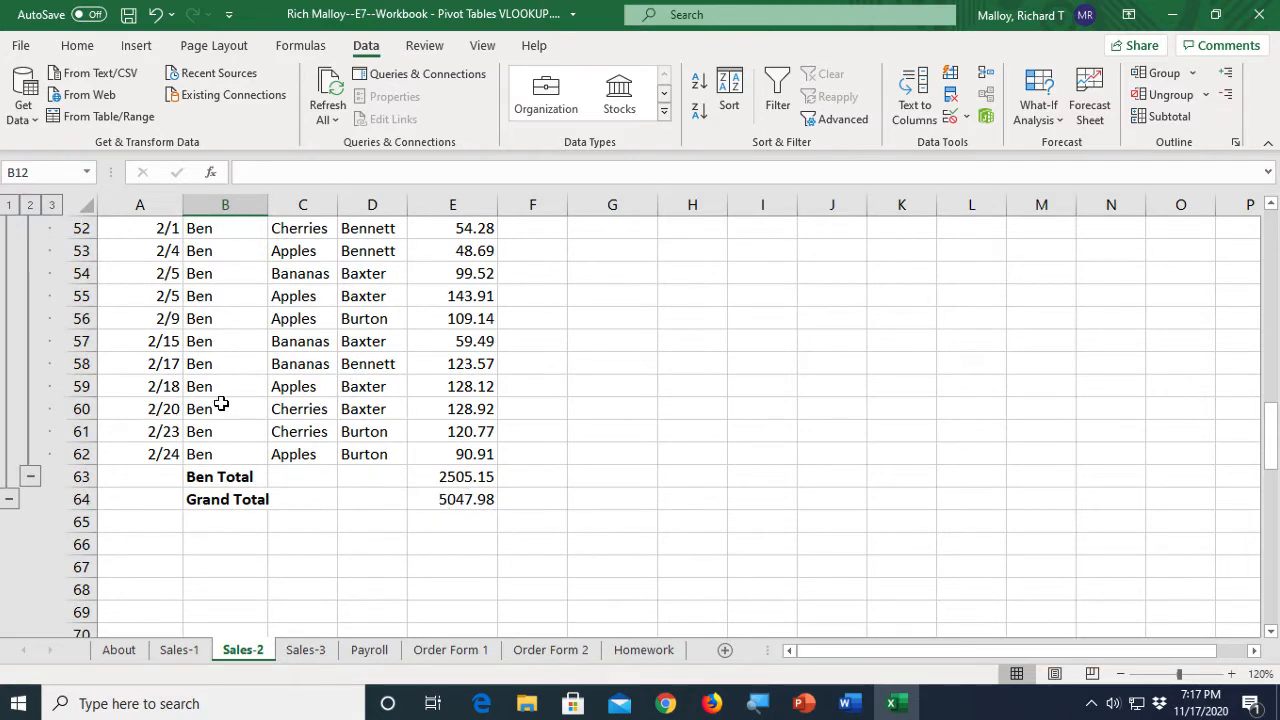
scroll(252, 394, up, 4)
scroll(252, 394, up, 13)
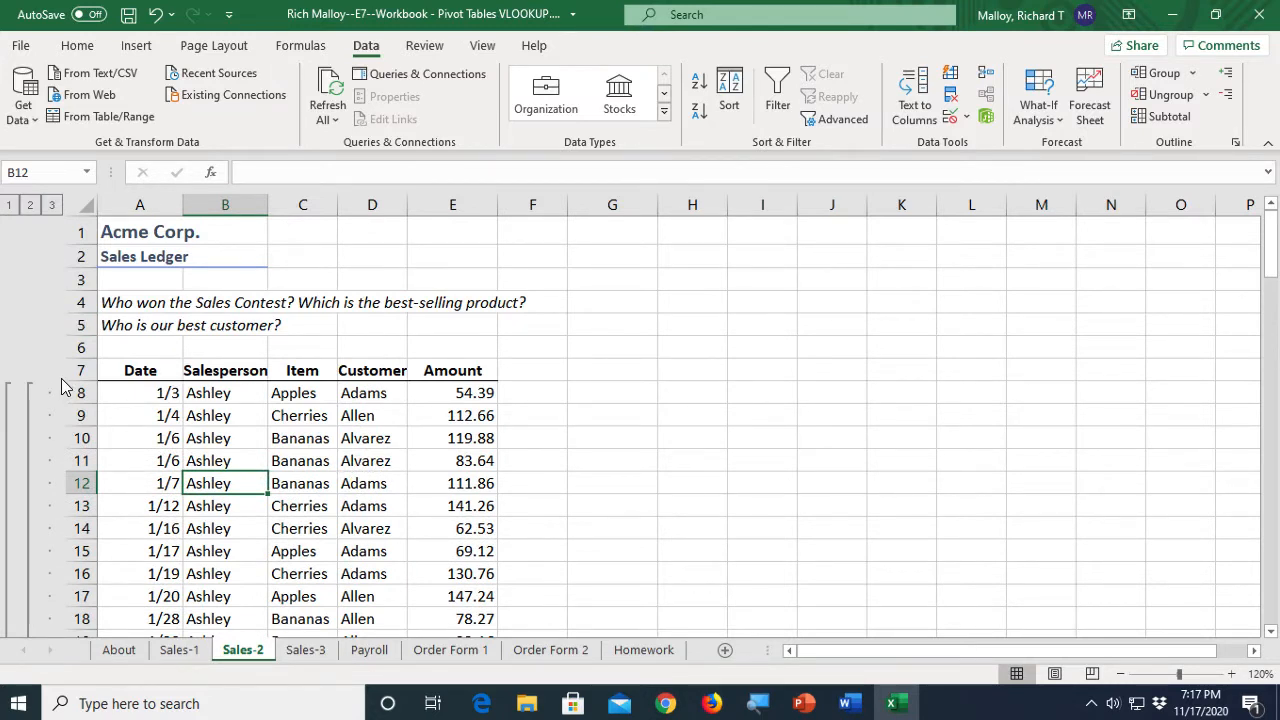
click(30, 205)
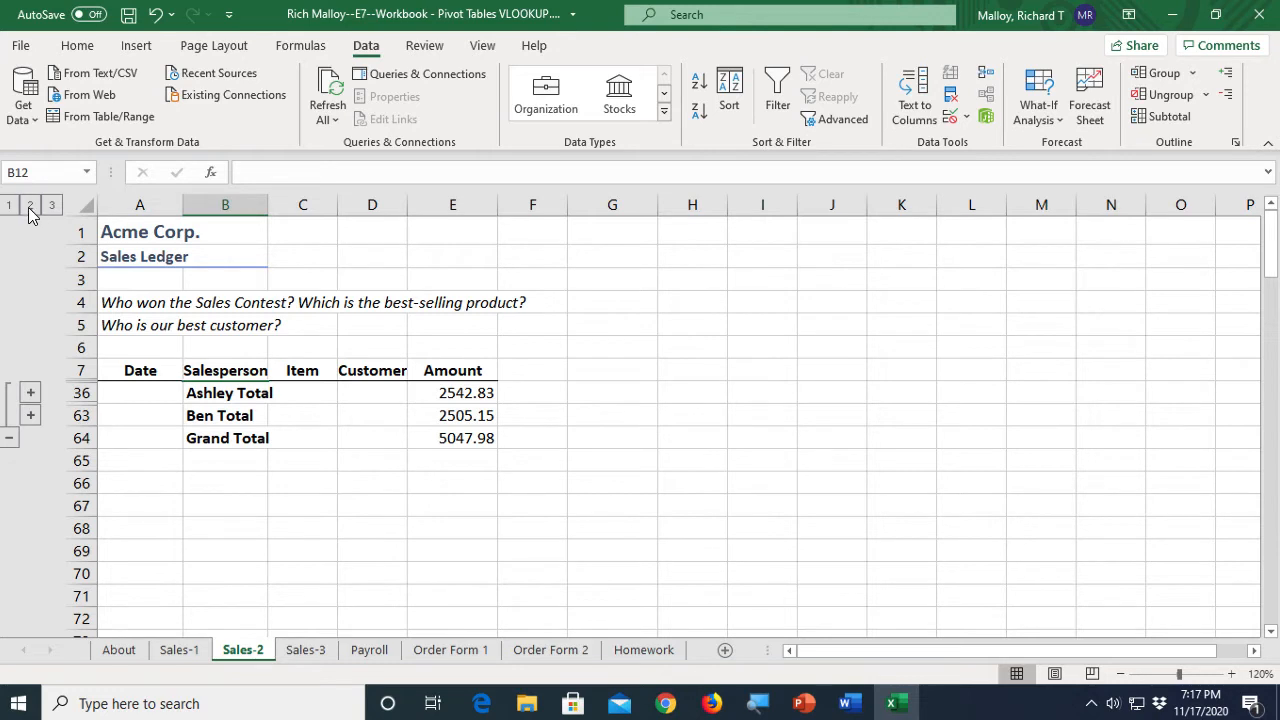
- Step through outline levels 1, 2 and 3, then remove all subtotals from the Sales-2 ledger
click(9, 205)
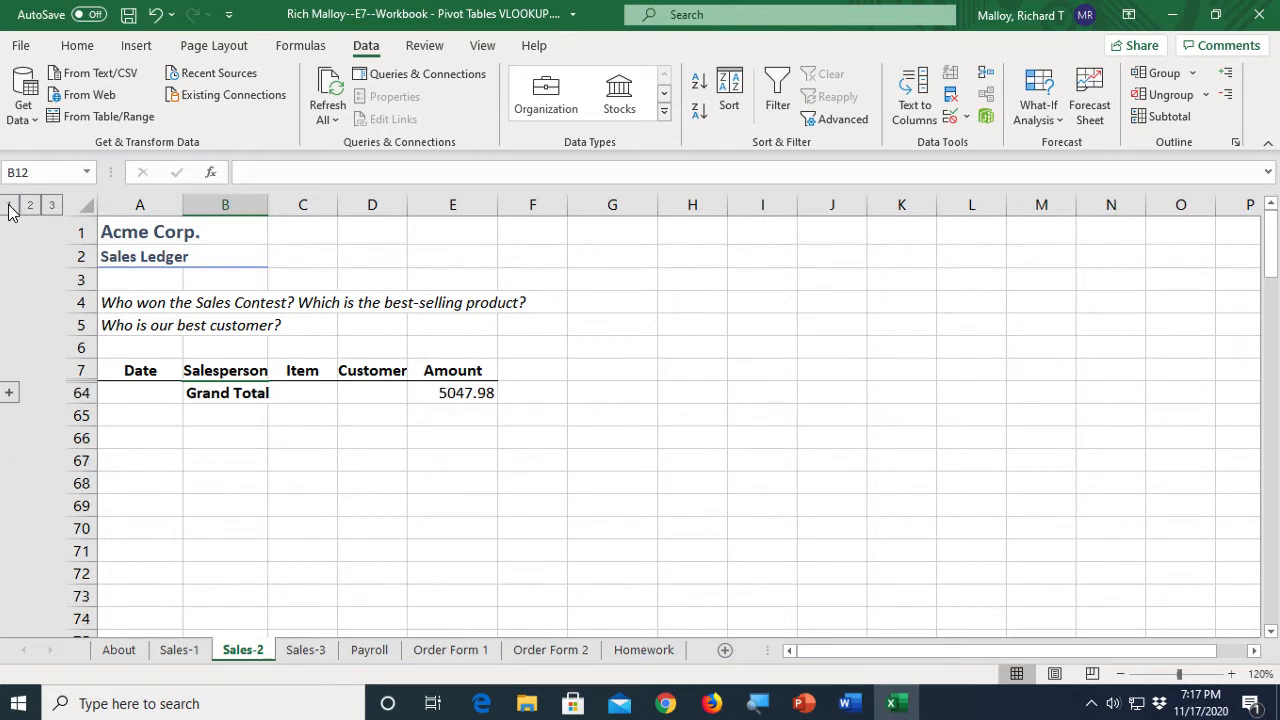
click(31, 206)
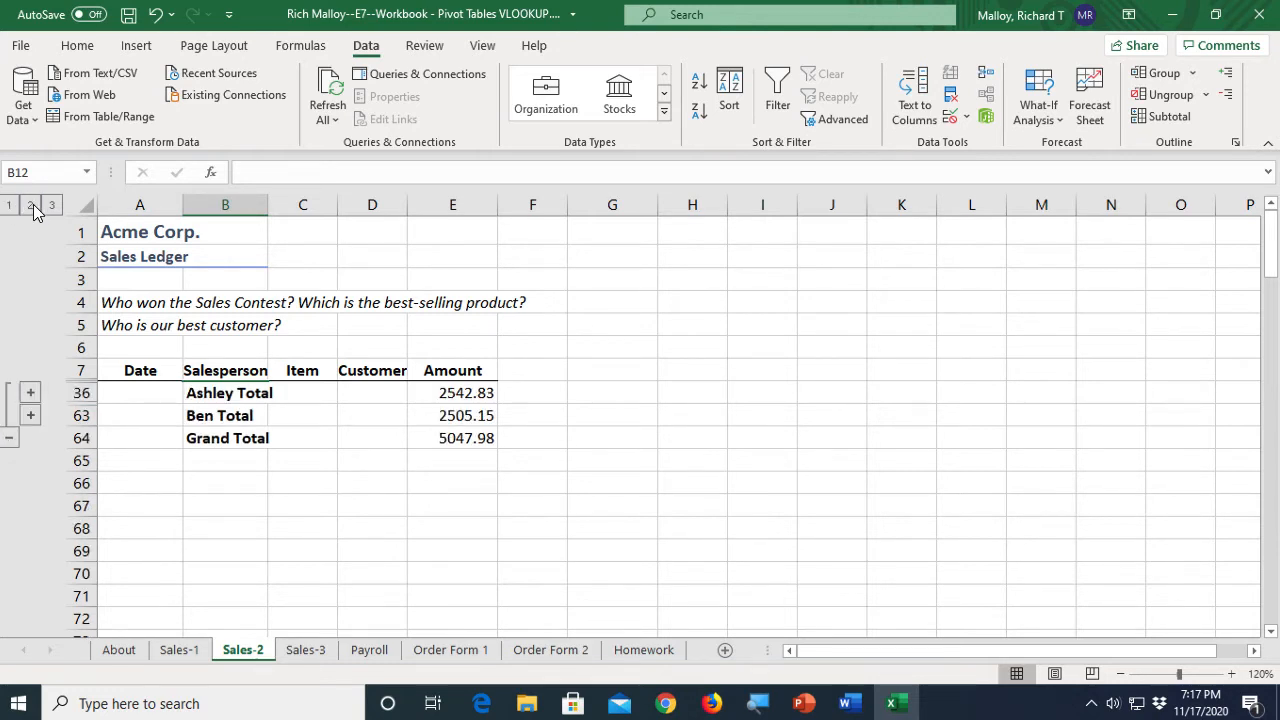
click(51, 205)
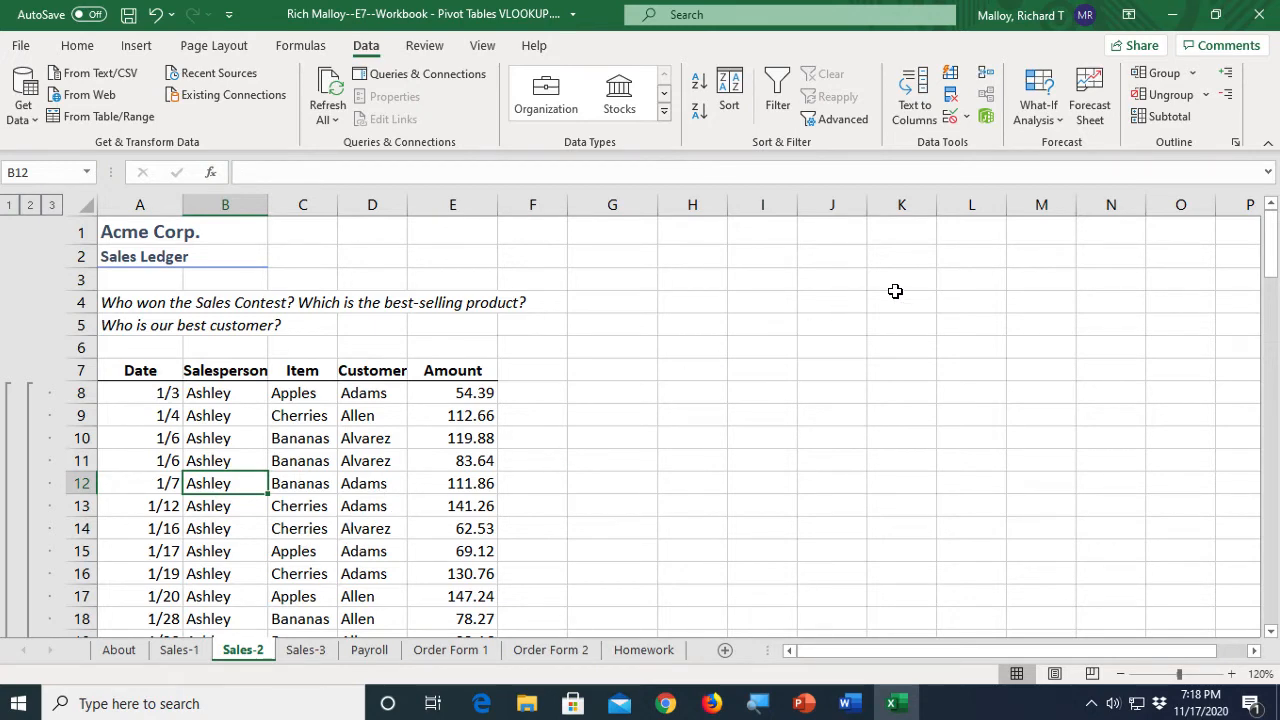
click(1170, 118)
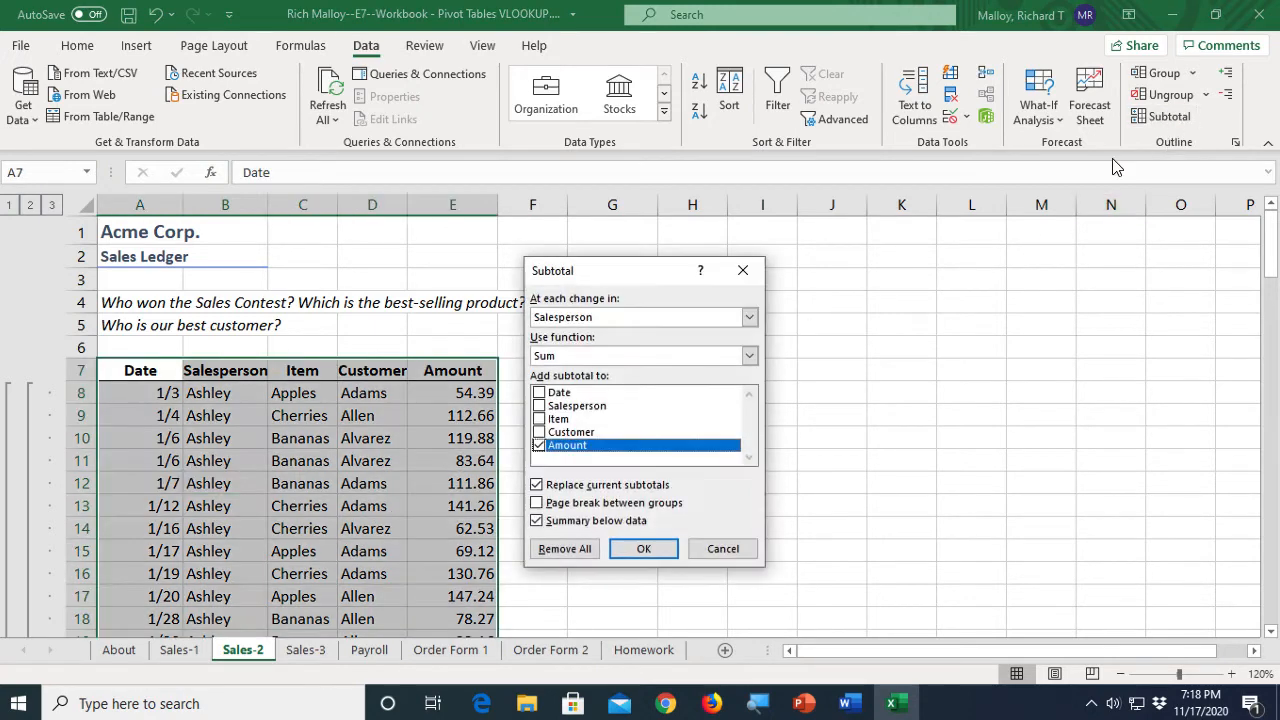
click(557, 549)
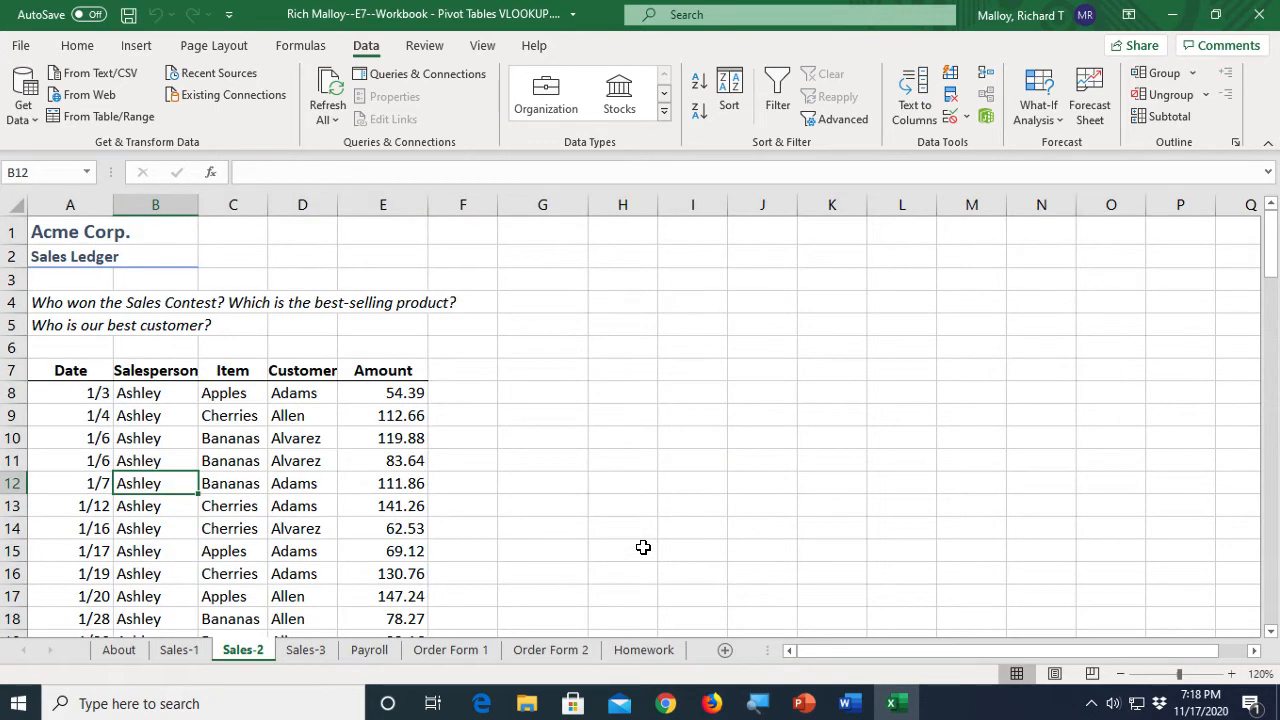
- Switch to the Sales-3 sheet and examine the unsorted ledger rows
click(302, 651)
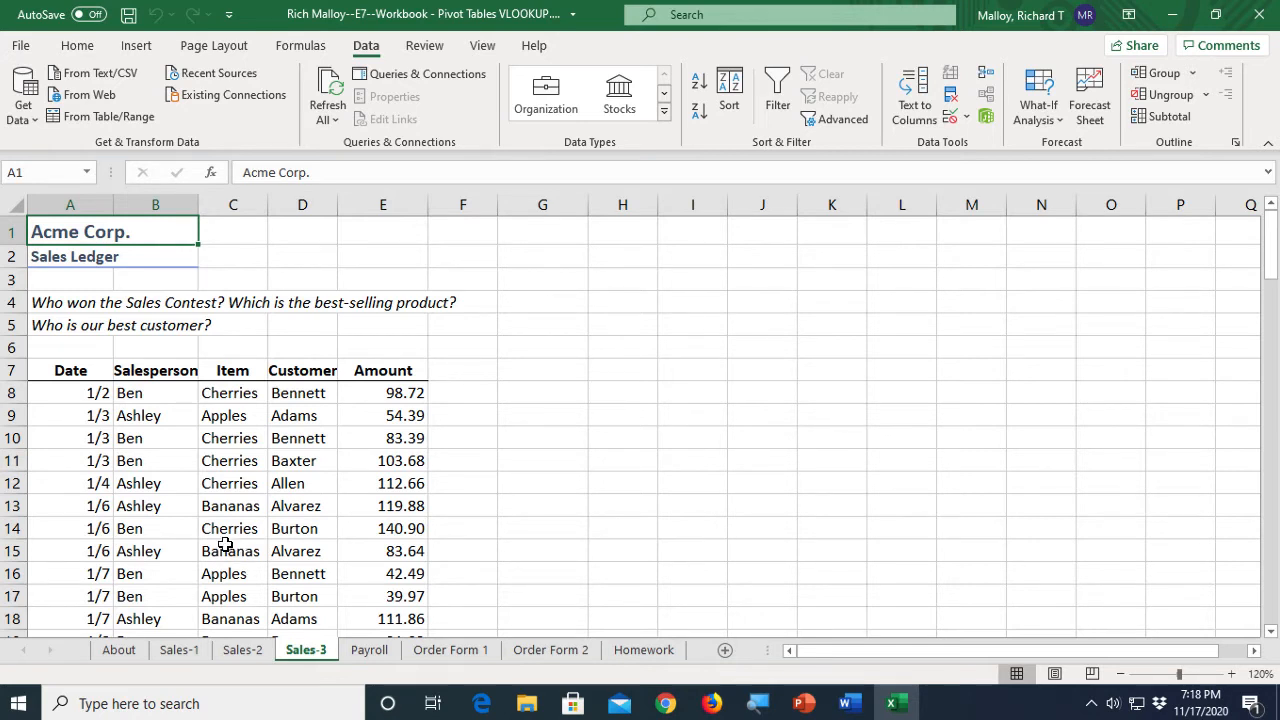
click(155, 502)
click(257, 477)
click(329, 533)
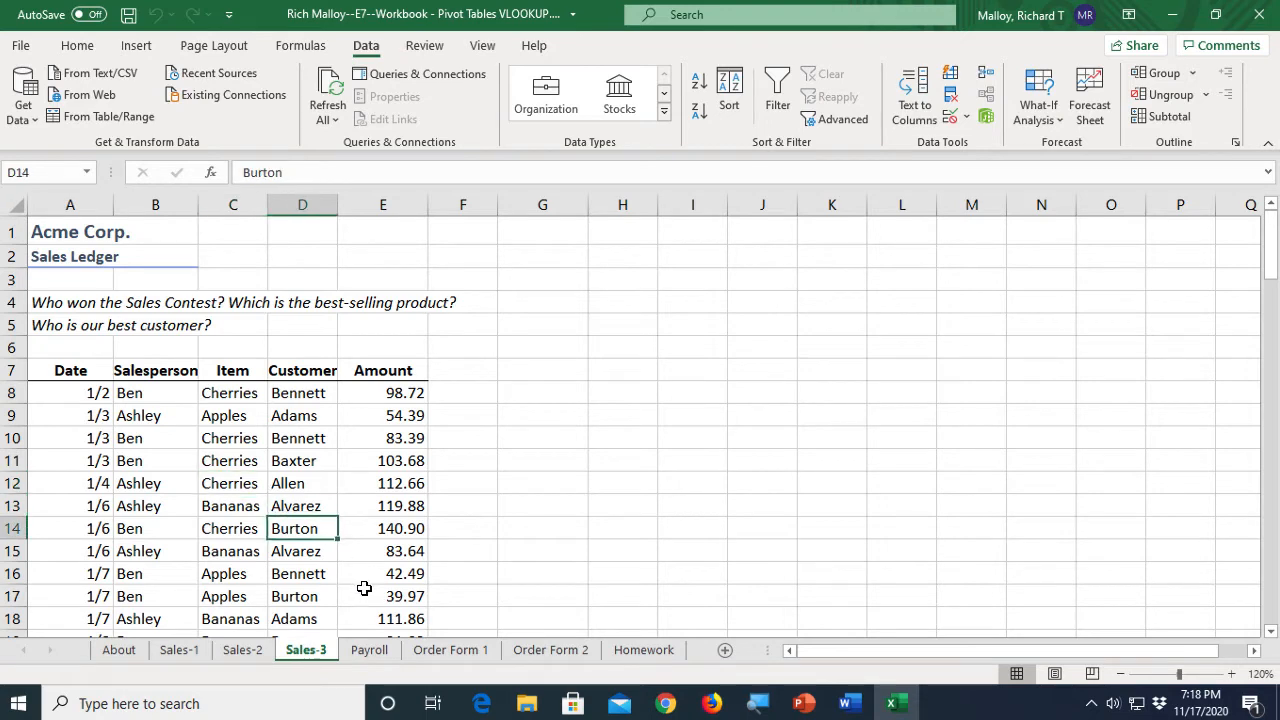
click(375, 568)
click(232, 574)
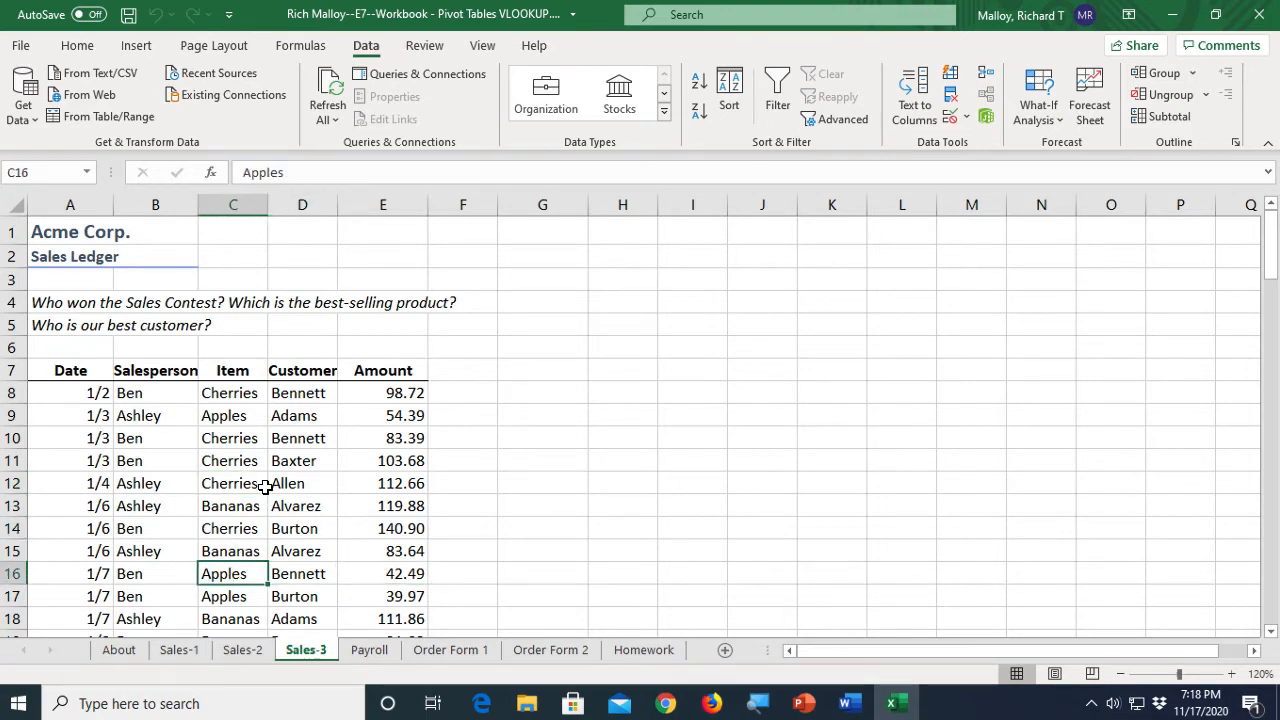
- Insert the recommended PivotTable Sum of Amount by Customer, grouped by Salesperson, on a new sheet
click(137, 48)
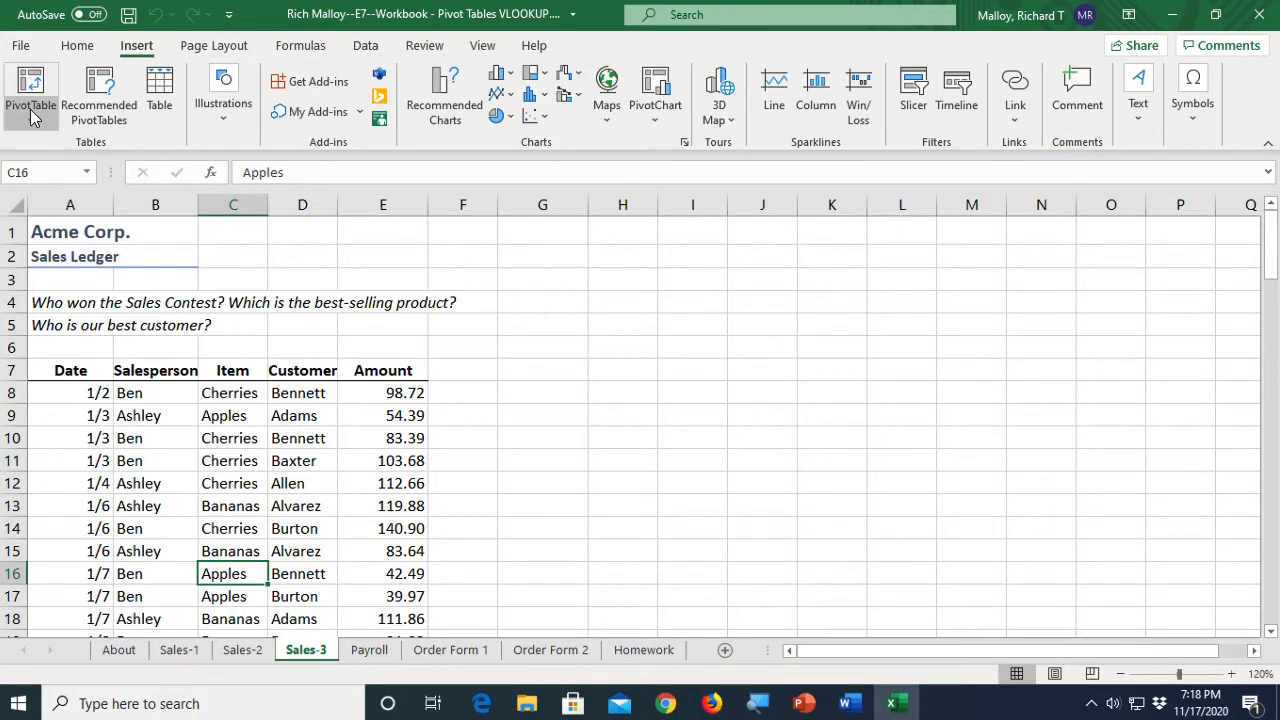
click(100, 90)
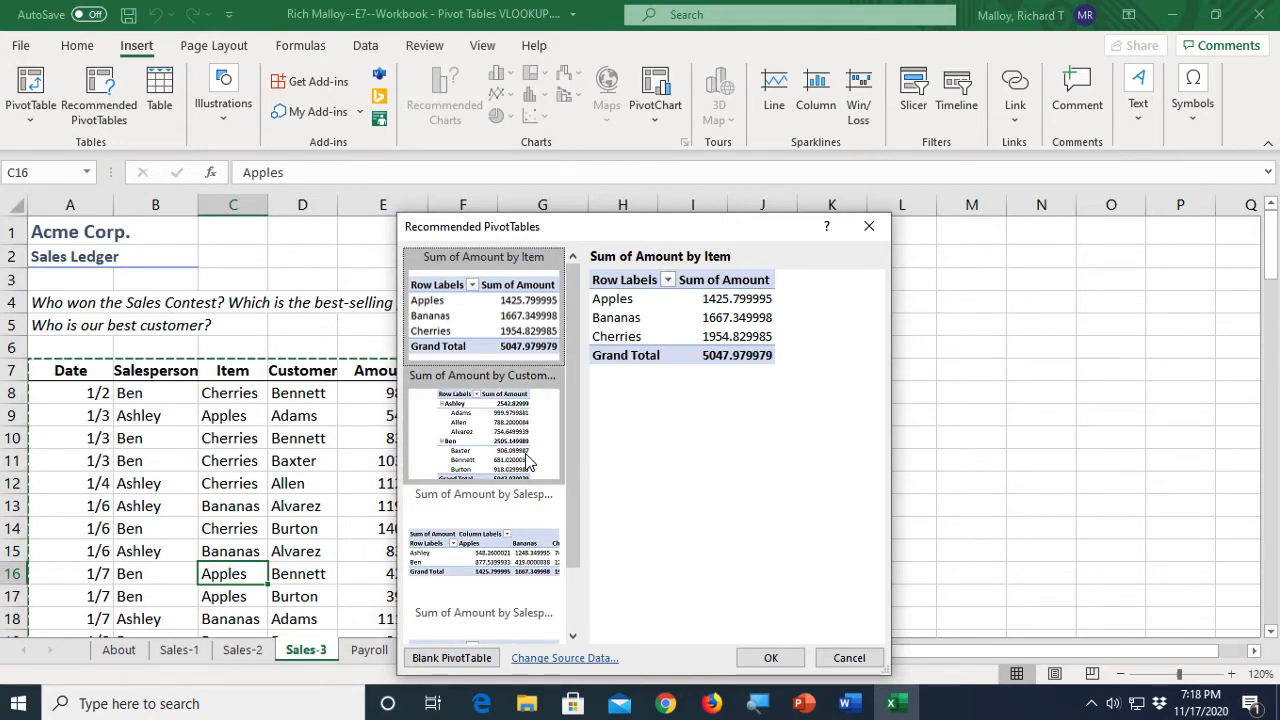
click(500, 433)
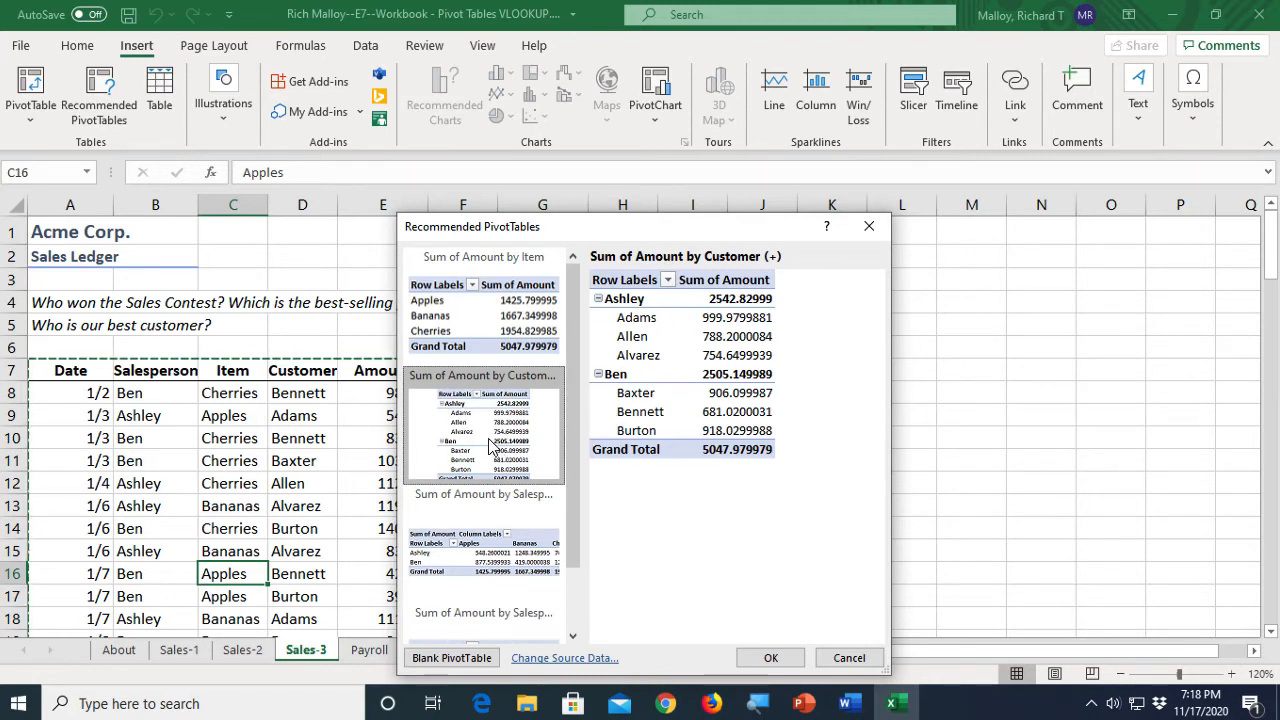
click(776, 658)
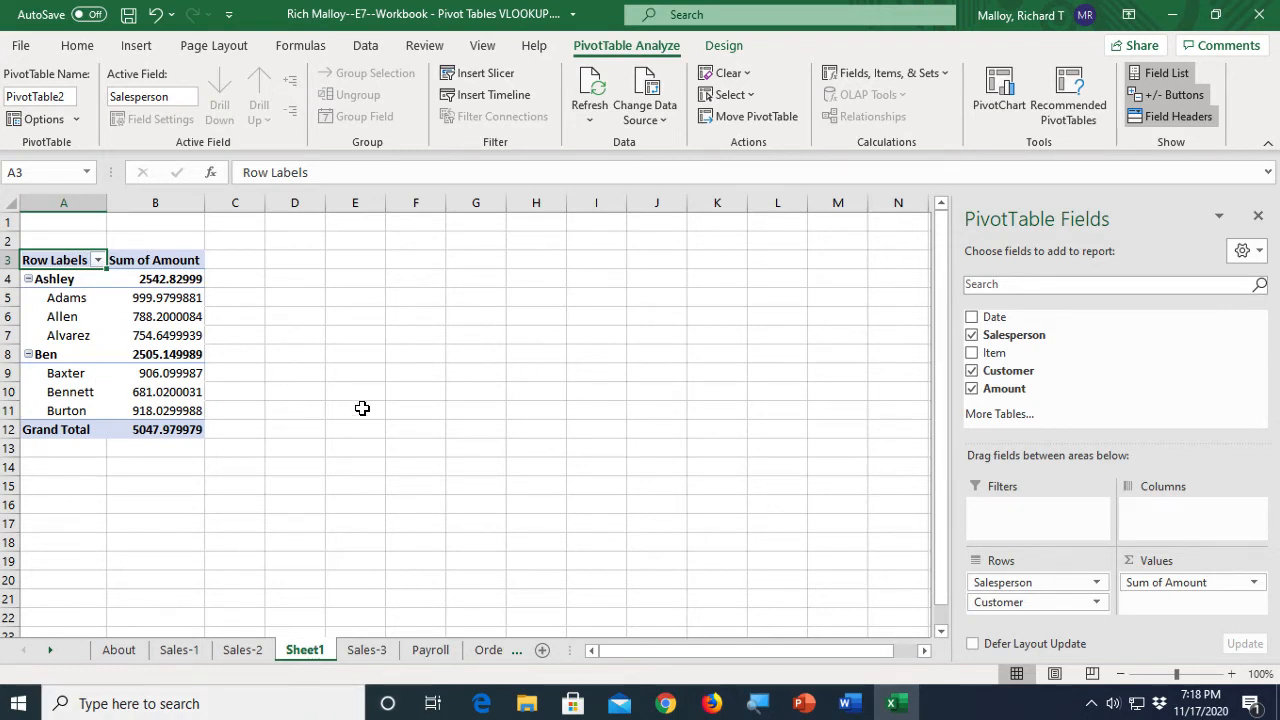
- Compare the PivotTable with the Sales-3 source data
click(1231, 675)
click(1231, 675)
click(1231, 675)
click(1231, 675)
click(1231, 675)
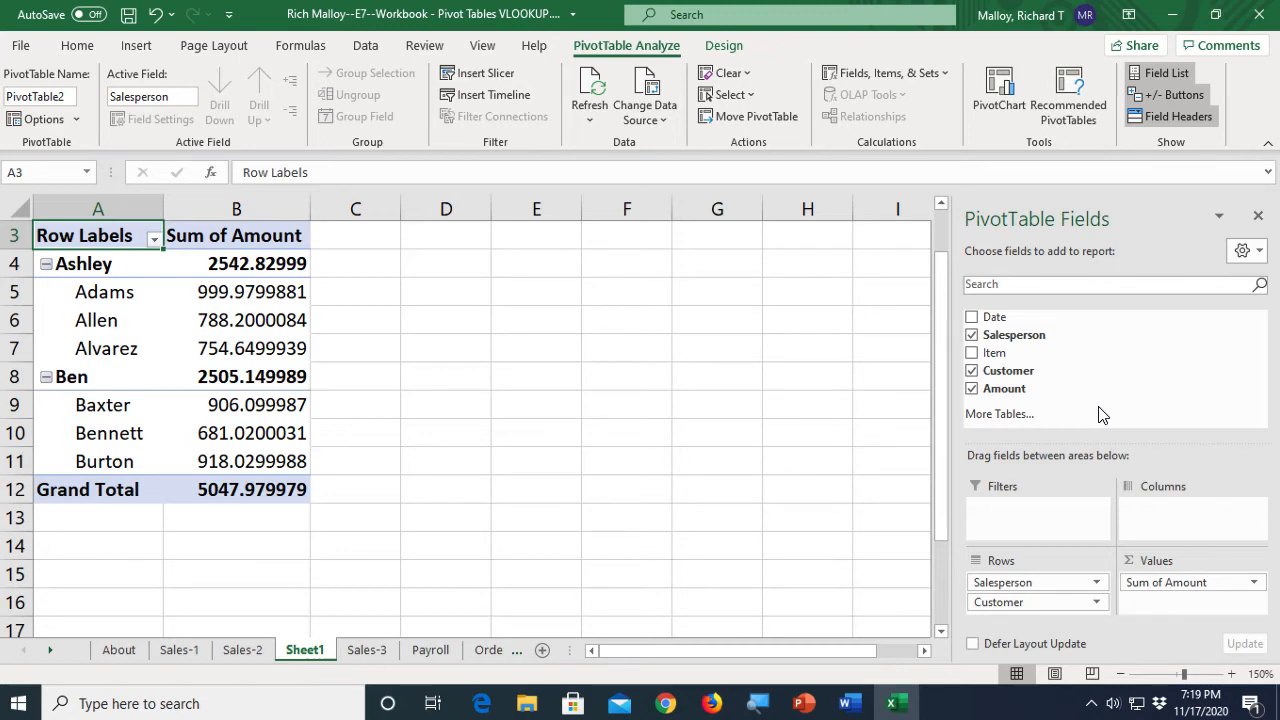
click(367, 651)
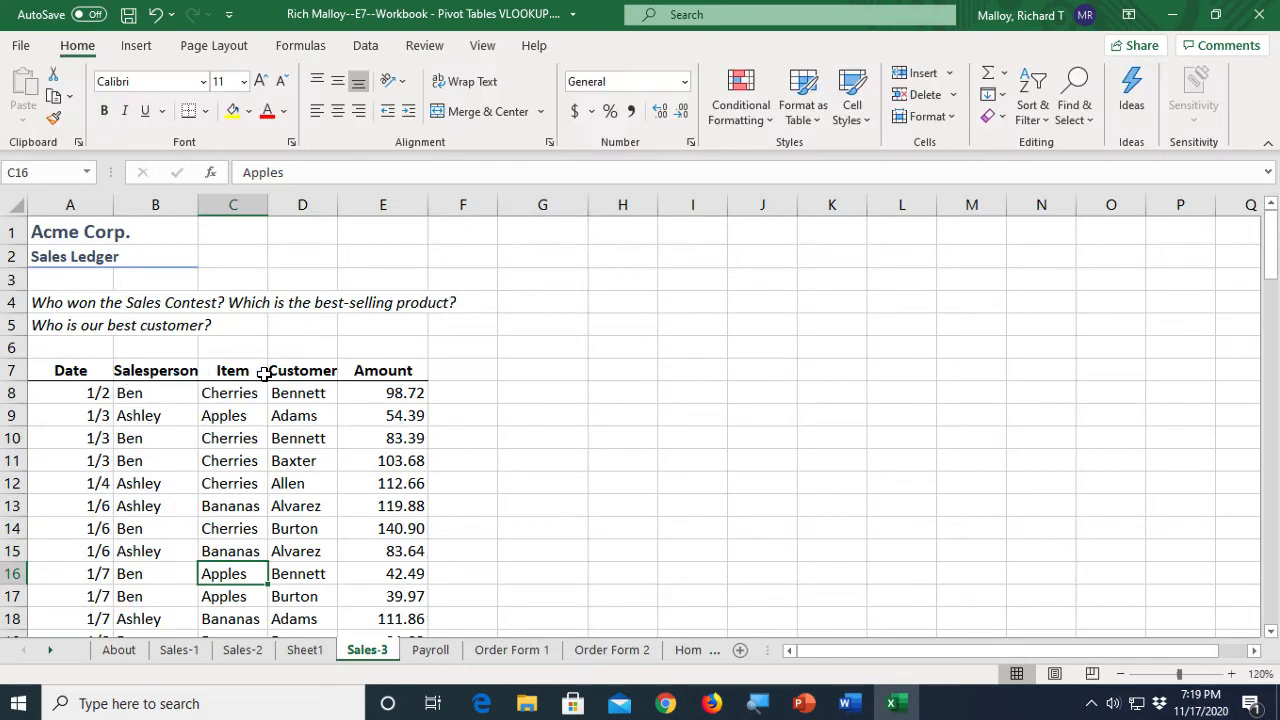
click(305, 651)
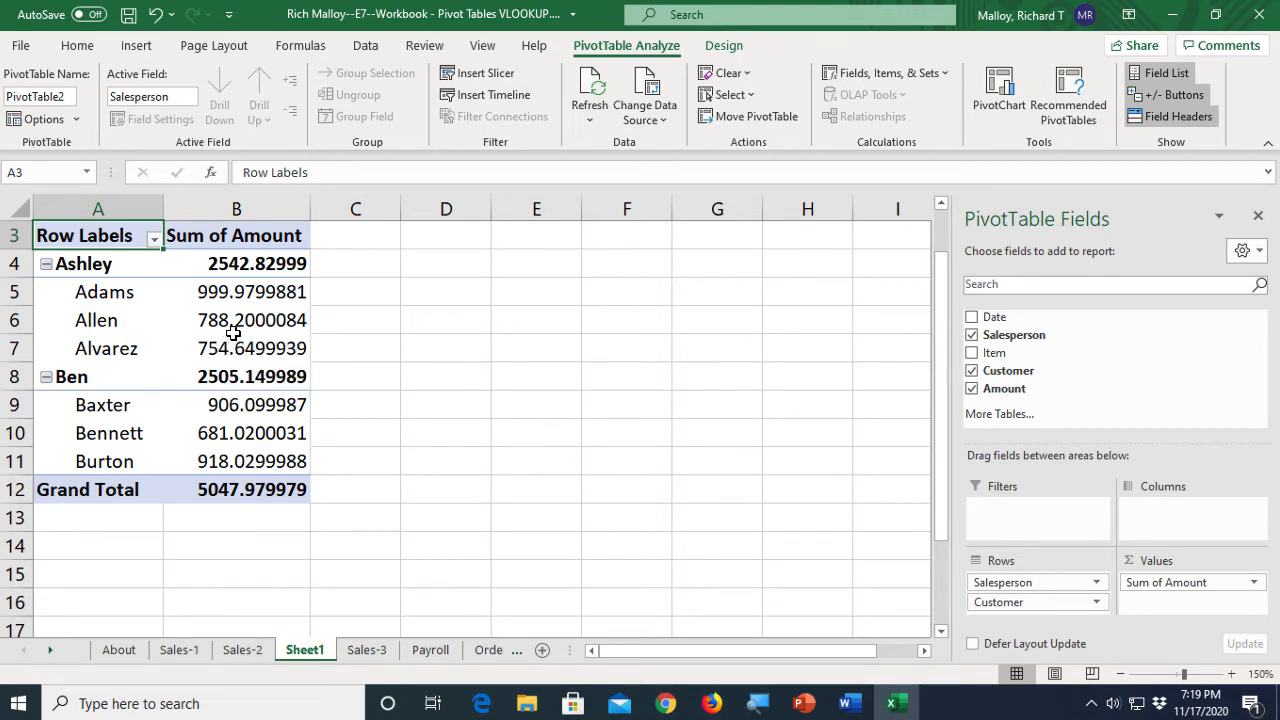
- Format the PivotTable's Sum of Amount values as Number with 0 decimal places and a 1000 separator
mouse_move(247, 322)
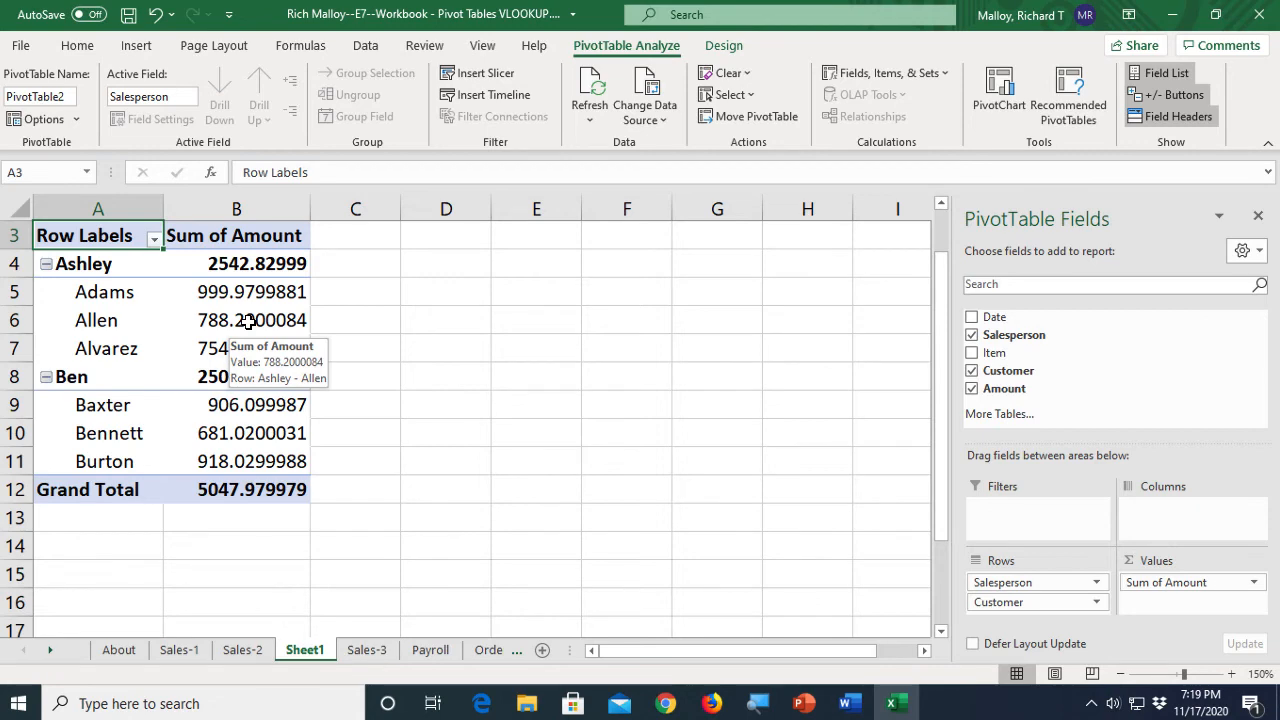
right_click(248, 321)
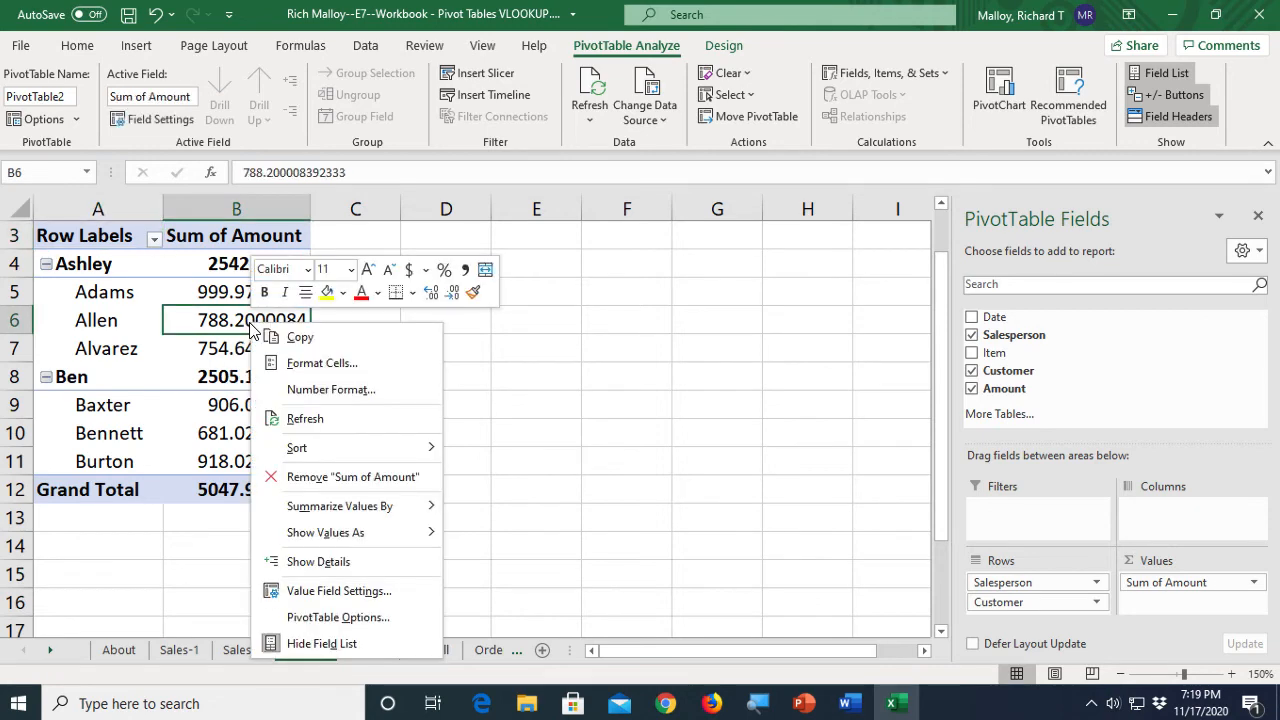
click(331, 389)
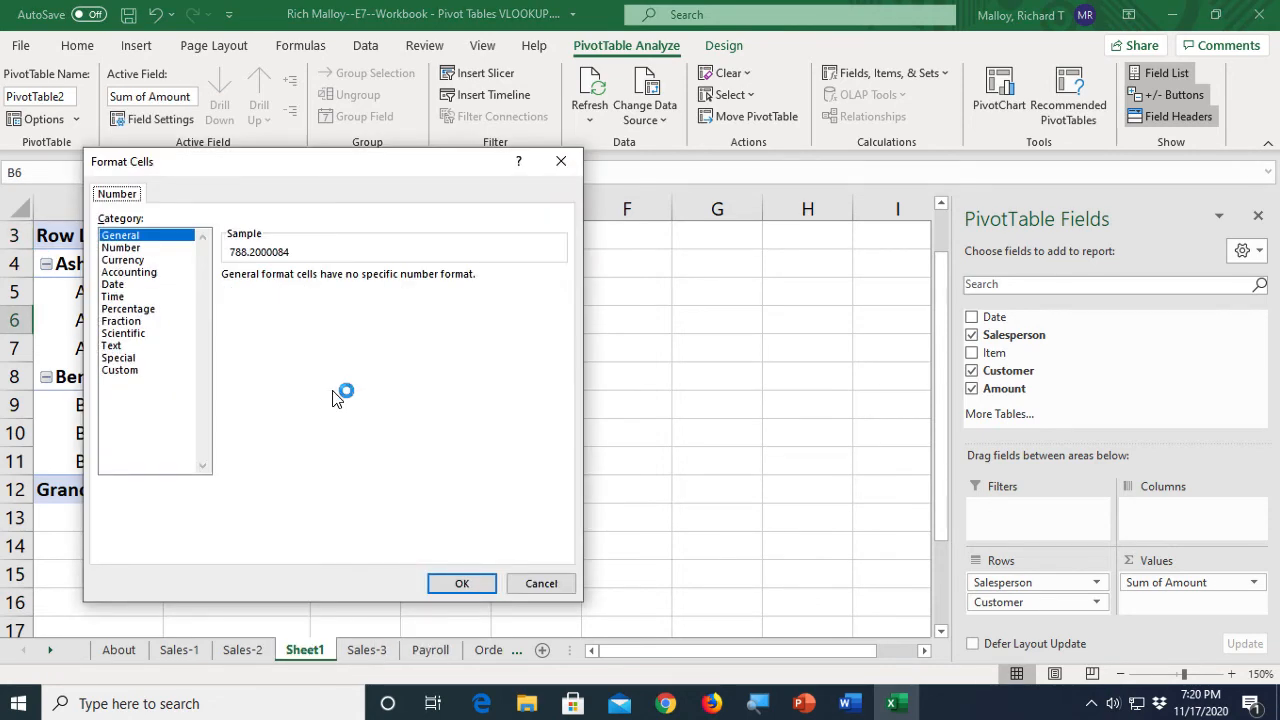
click(138, 248)
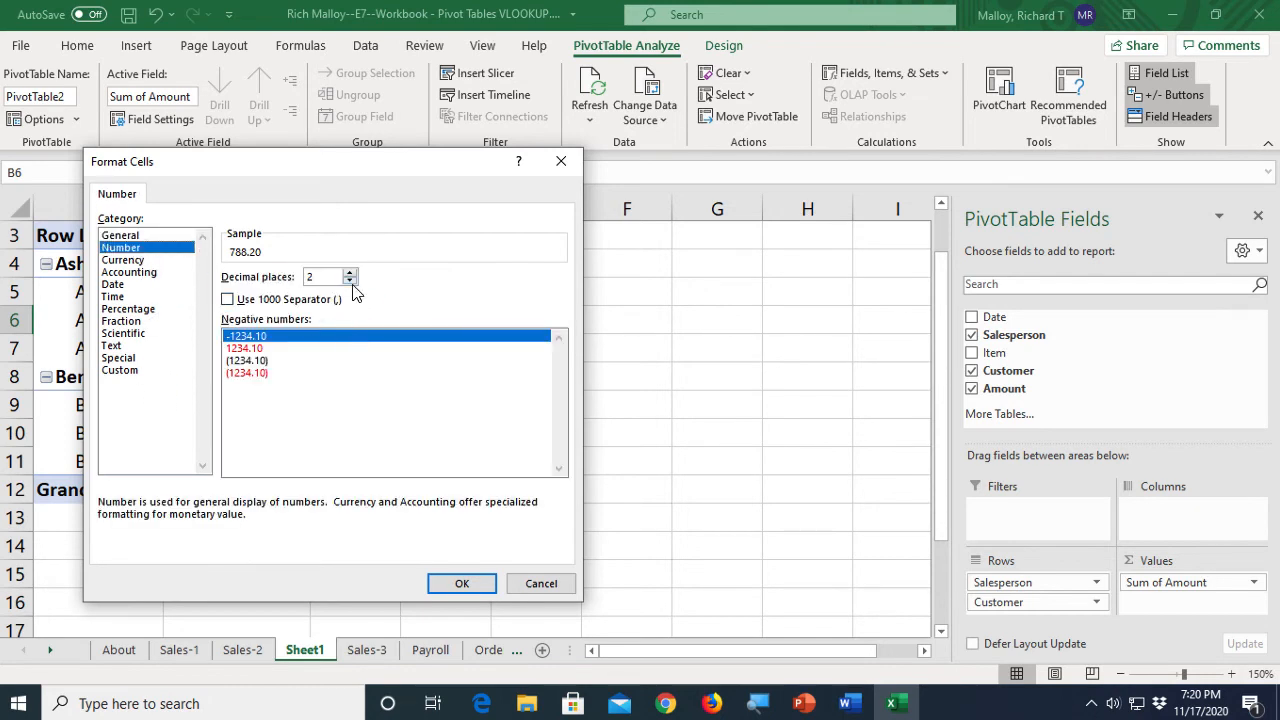
click(350, 281)
click(350, 281)
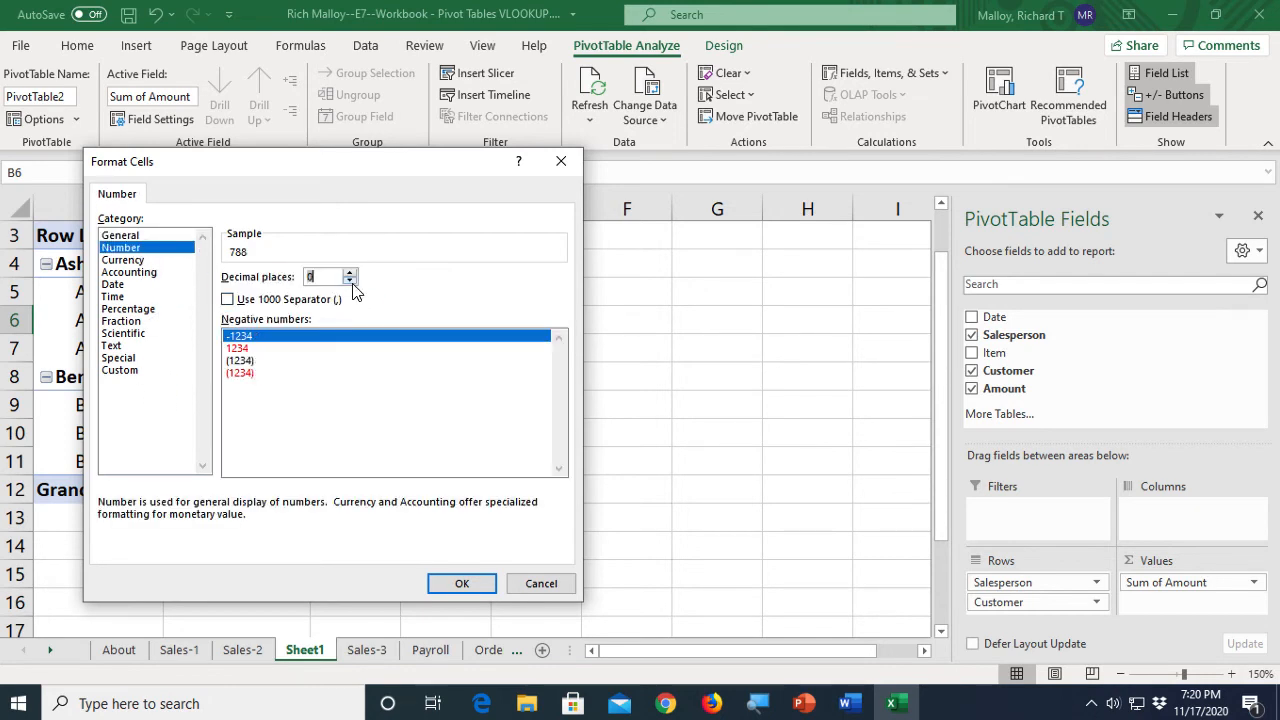
click(228, 301)
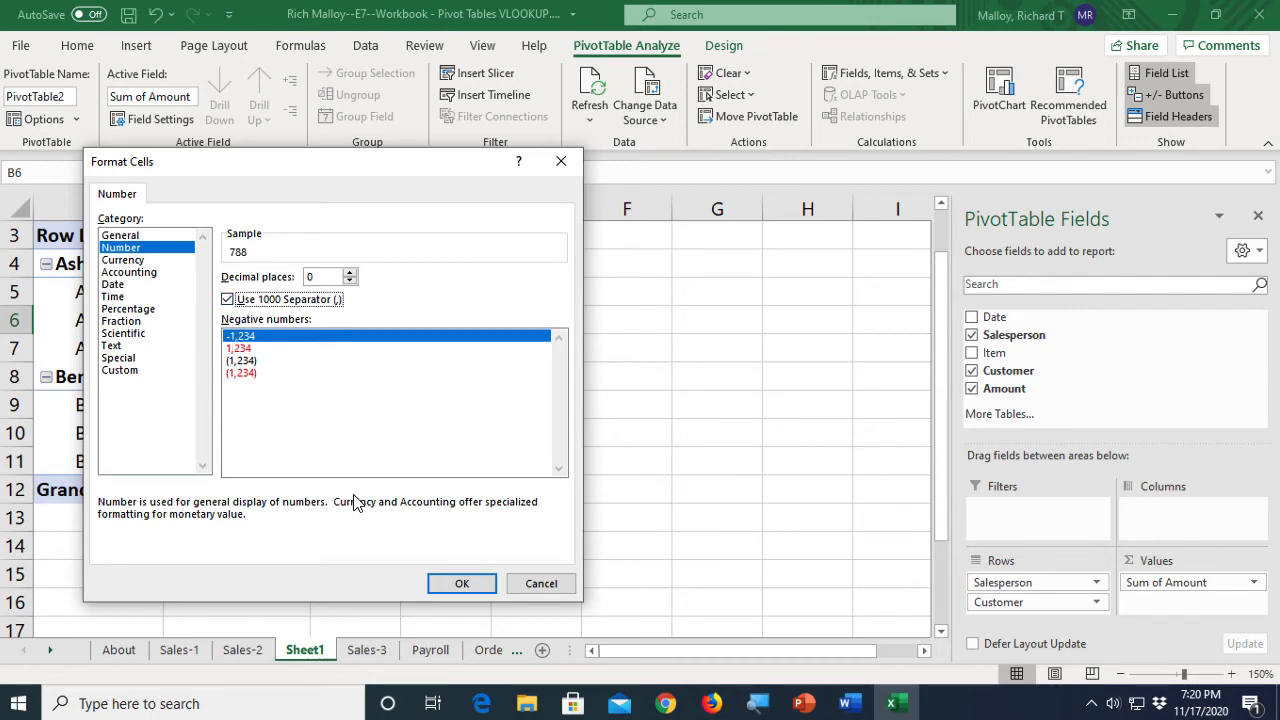
click(462, 583)
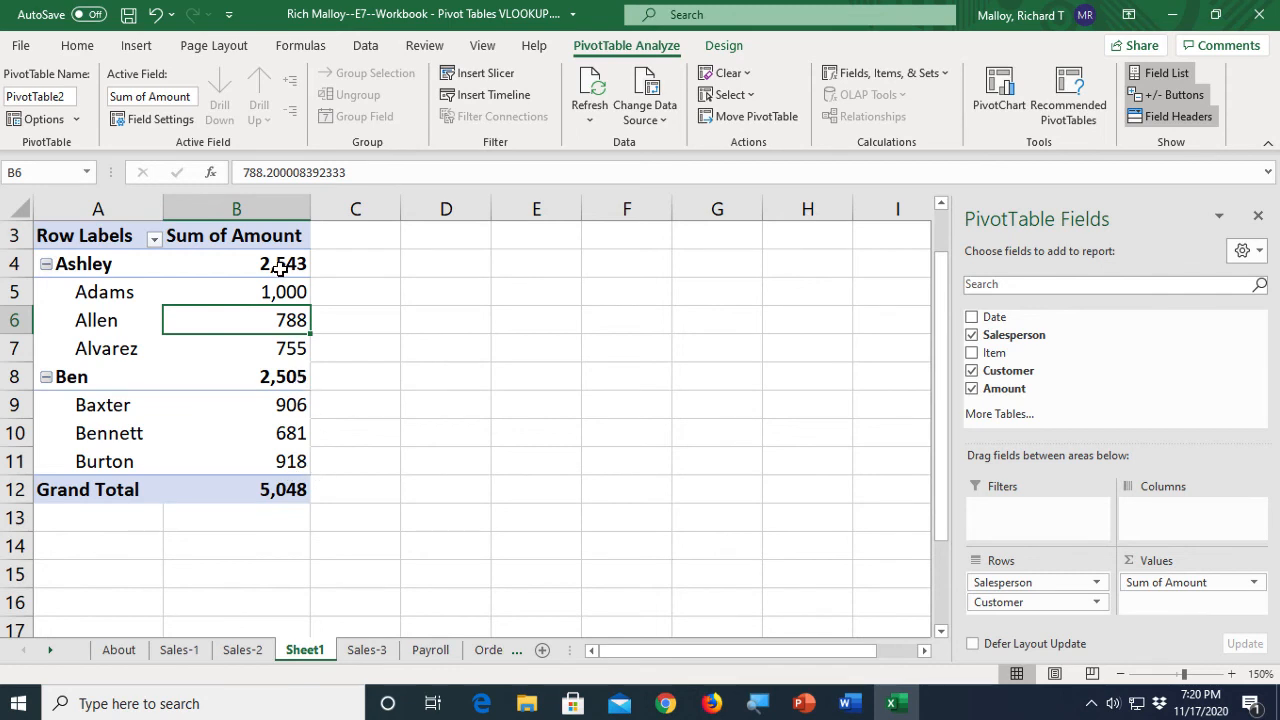
mouse_move(296, 288)
scroll(366, 356, down, 1)
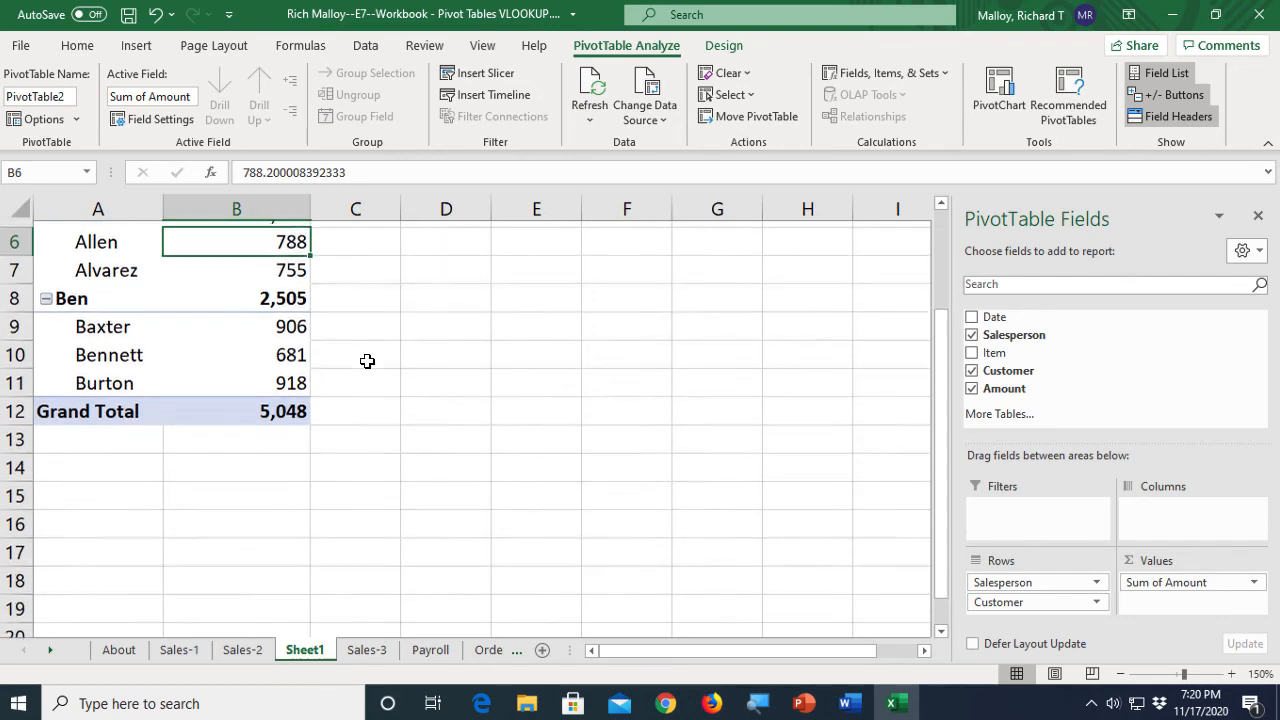
scroll(367, 360, up, 2)
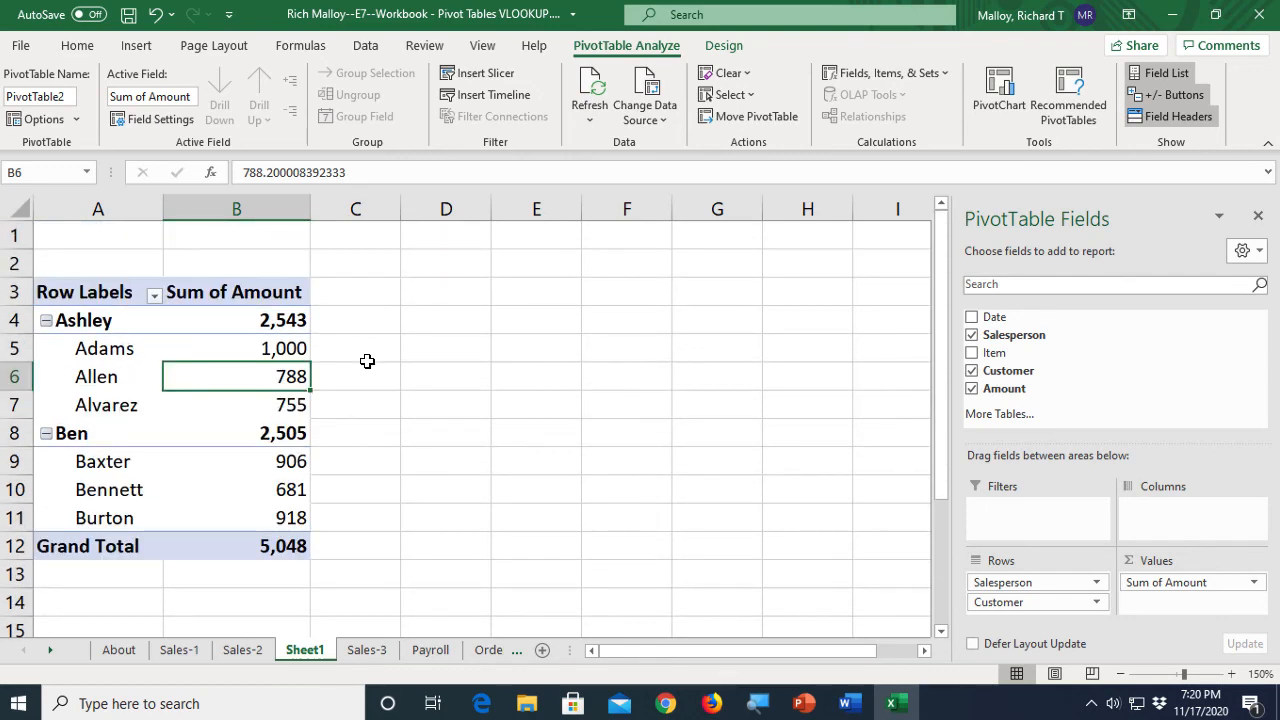